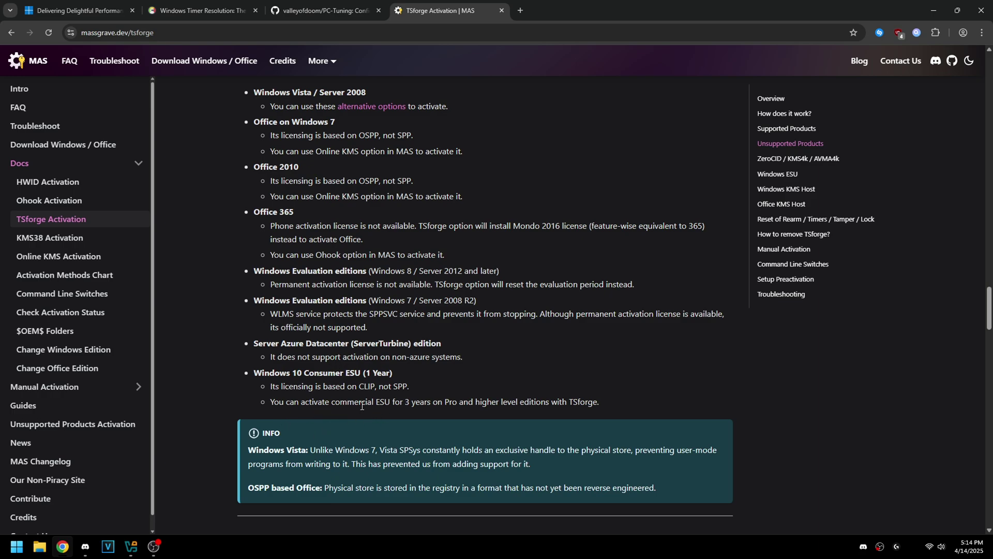
# Briefly highlight 'ESU', then switch to the Windows Developer Blog game-stutter article
pyautogui.moveTo(375, 402); pyautogui.dragTo(390, 402)
pyautogui.click(415, 392)
pyautogui.click(78, 11)
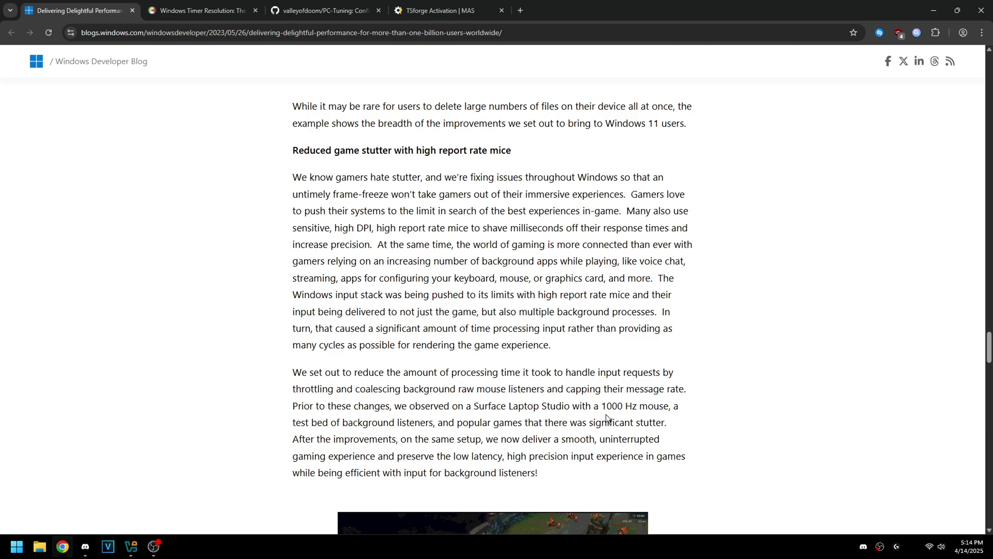
# Highlight '1000 Hz' in the mouse-test paragraph, then clear the highlight
pyautogui.moveTo(603, 406); pyautogui.dragTo(638, 406)
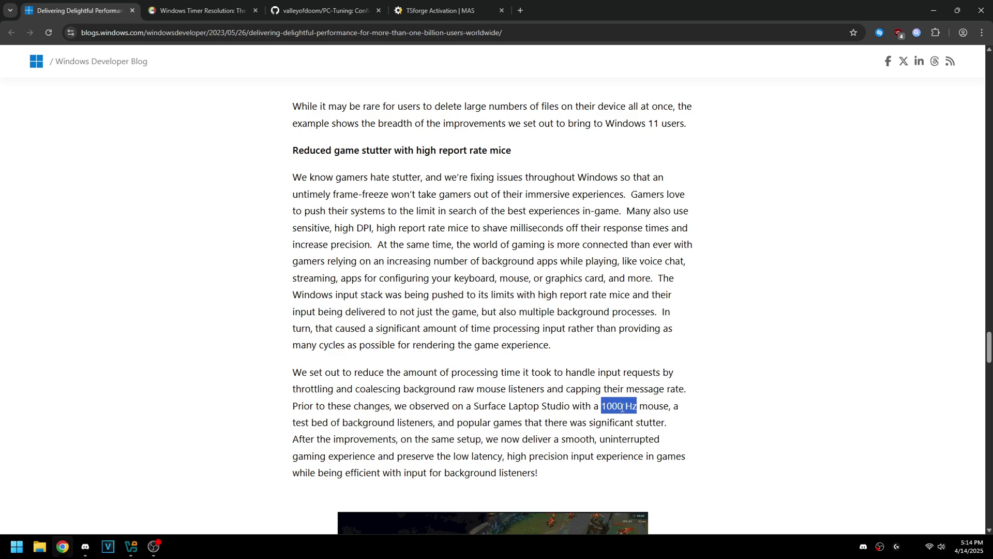
pyautogui.click(620, 411)
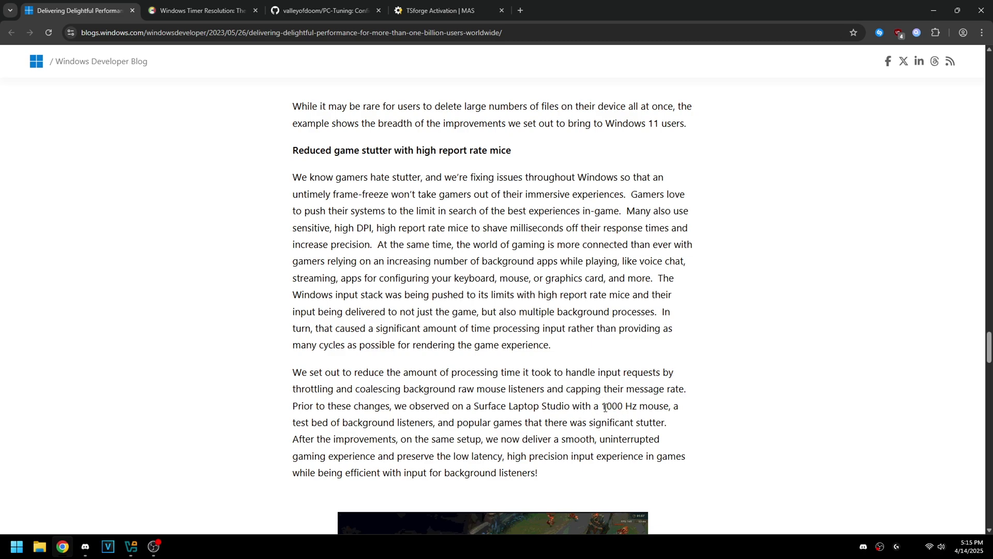
pyautogui.moveTo(602, 406); pyautogui.dragTo(640, 406)
pyautogui.click(641, 406)
# Scroll down to Figures 1 and 2, scroll back up, and highlight '1000 Hz' again
pyautogui.scroll(-2, 316, 330)
pyautogui.scroll(-6, 316, 330)
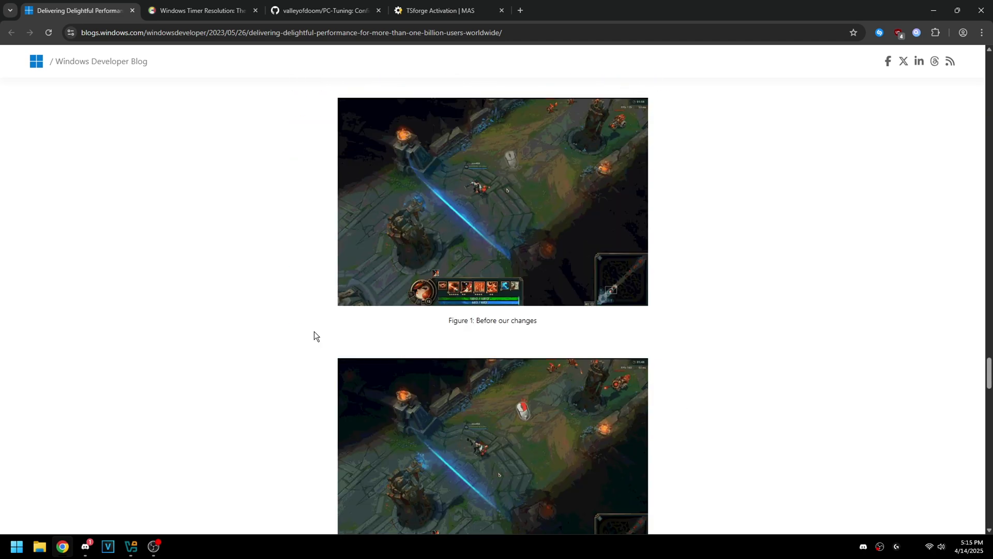
pyautogui.scroll(-2, 315, 330)
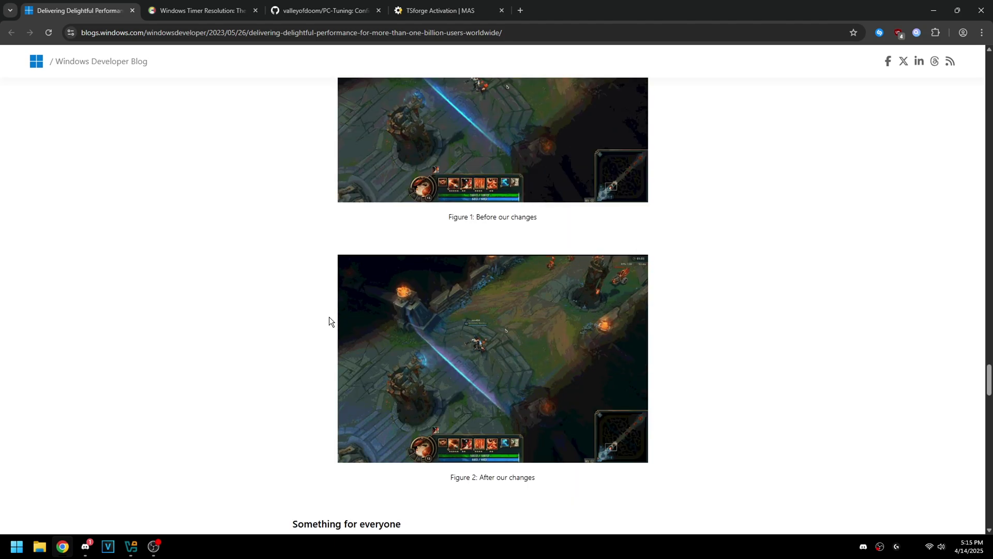
pyautogui.scroll(-1, 298, 350)
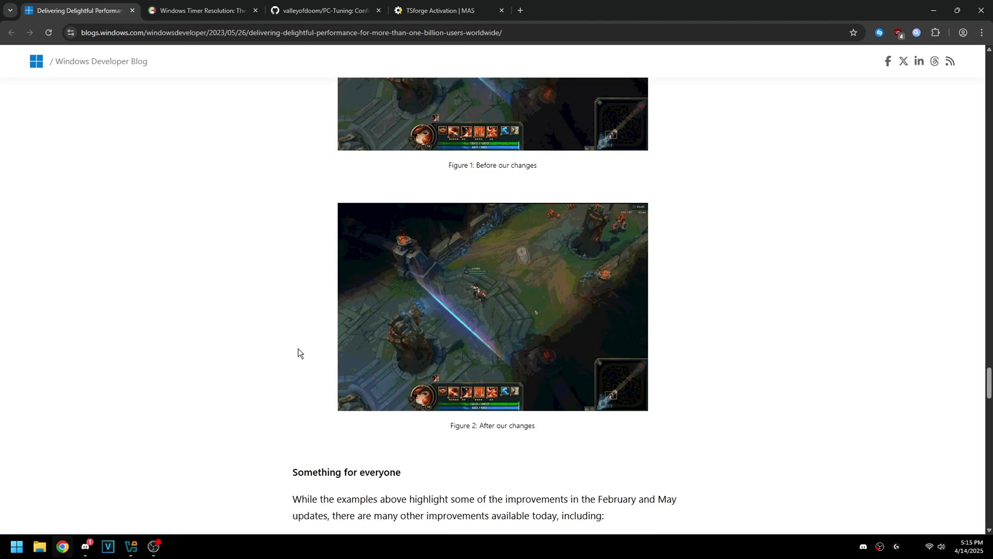
pyautogui.scroll(2, 297, 350)
pyautogui.scroll(5, 296, 355)
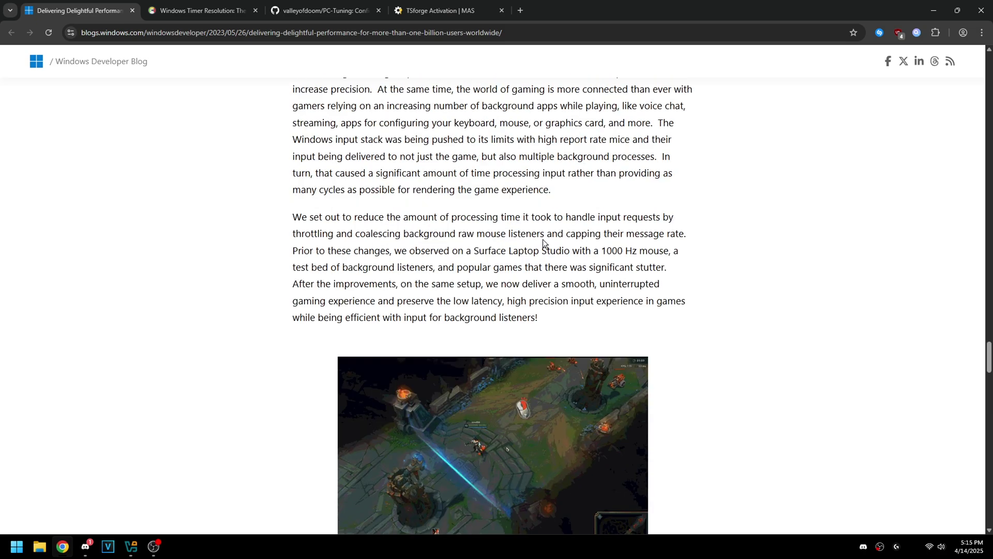
pyautogui.scroll(1, 592, 266)
pyautogui.moveTo(601, 302); pyautogui.dragTo(633, 304)
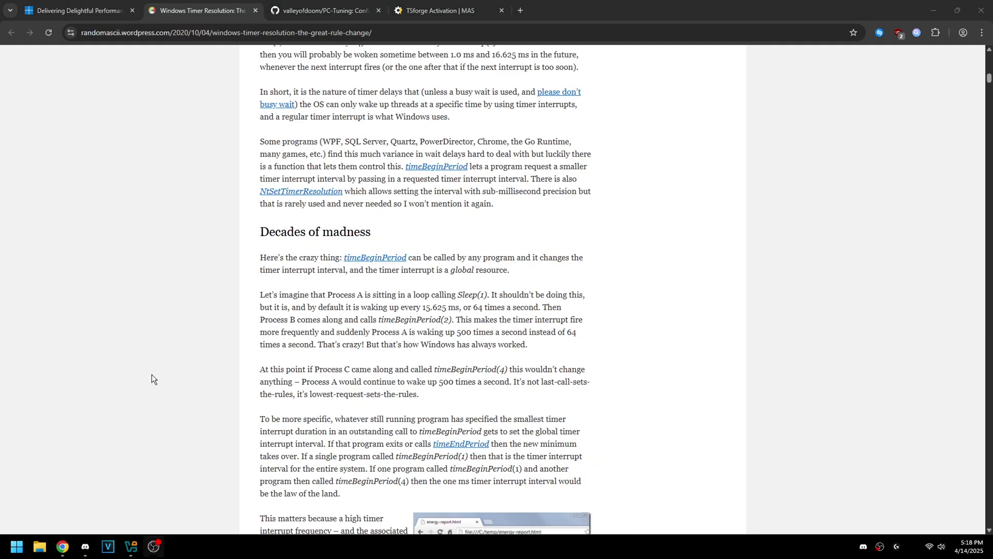
pyautogui.click(362, 305)
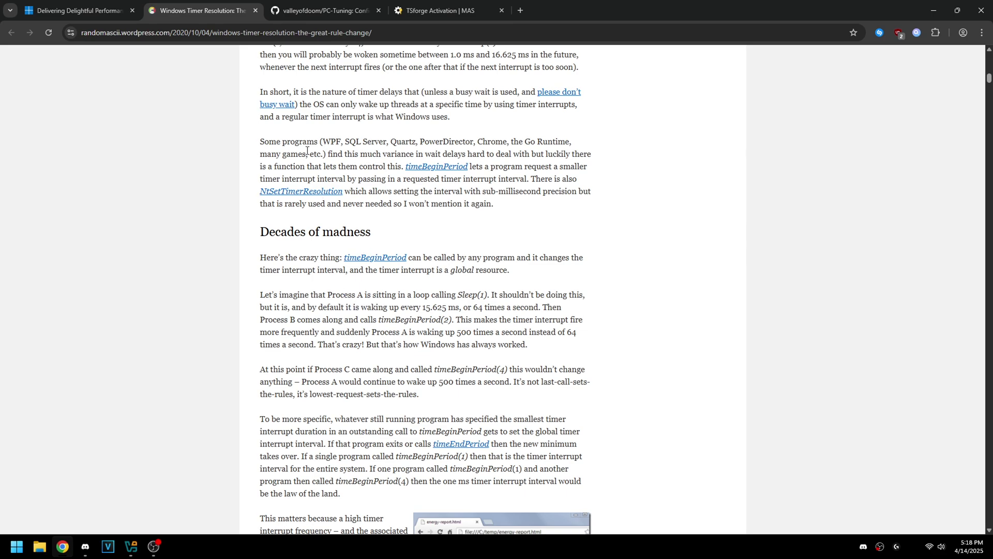
# Highlight the GlobalTimerResolutionRequests registry entry in the PC-Tuning README, then move to the Timer Resolution tab
pyautogui.click(313, 14)
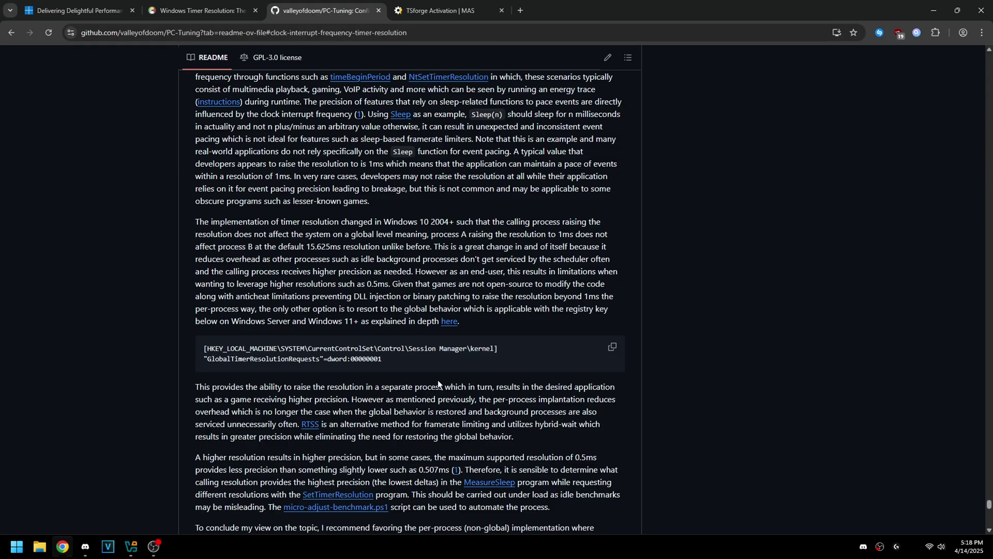
pyautogui.moveTo(386, 359); pyautogui.dragTo(188, 337)
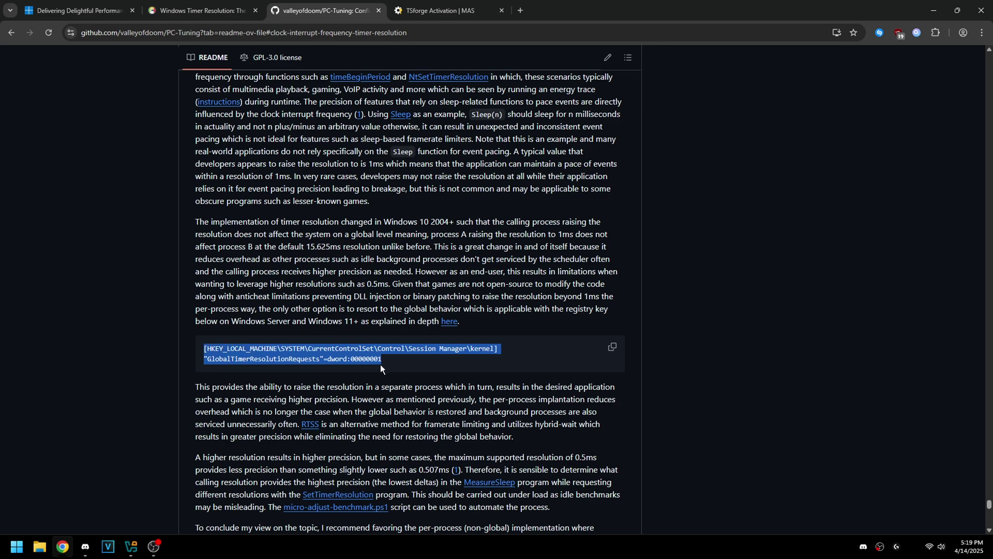
pyautogui.moveTo(403, 362); pyautogui.dragTo(168, 349)
pyautogui.click(327, 322)
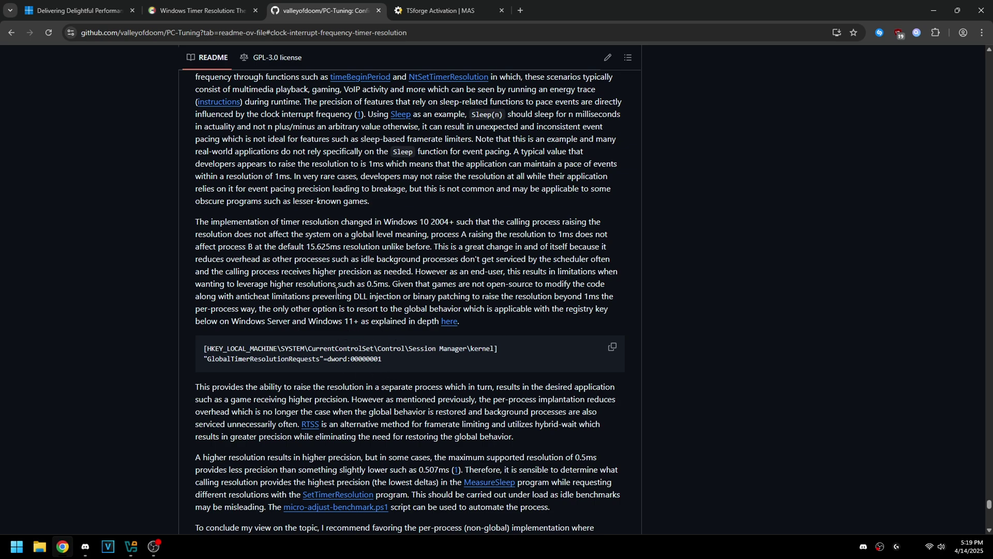
pyautogui.click(199, 9)
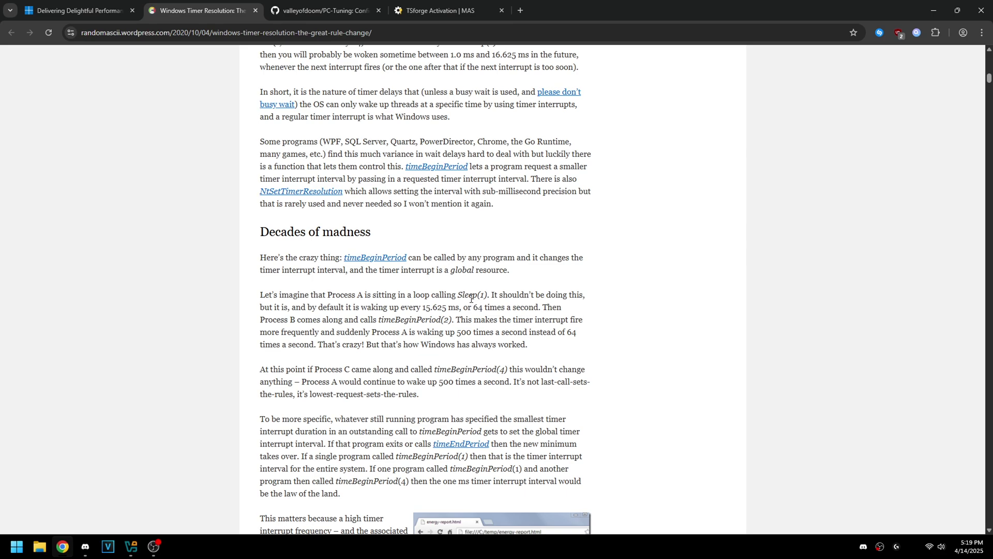
# Highlight '15.625' ms, 'Sleep(1)' and '64 times a second' in the Decades of madness paragraph
pyautogui.doubleClick(425, 309)
pyautogui.click(449, 317)
pyautogui.moveTo(458, 297); pyautogui.dragTo(487, 296)
pyautogui.click(469, 301)
pyautogui.moveTo(473, 308); pyautogui.dragTo(526, 318)
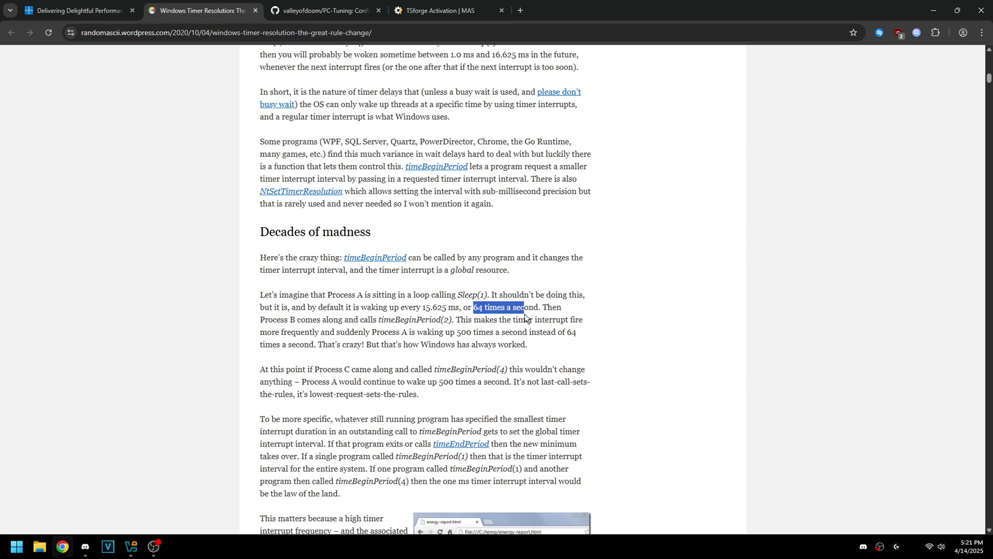
# Re-highlight 'Sleep(1)' and '500' in the timer article, then Ctrl+Tab back to the GitHub README
pyautogui.click(474, 317)
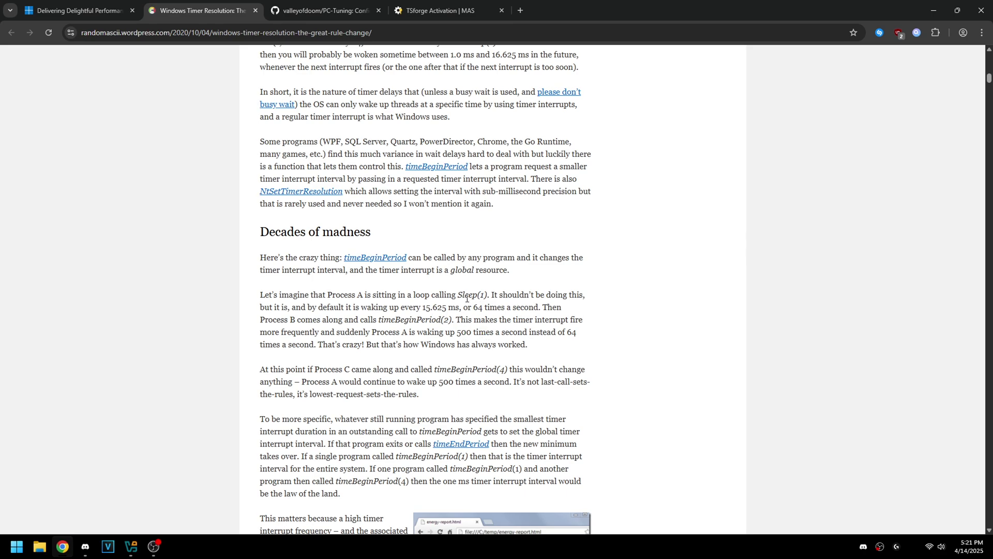
pyautogui.moveTo(458, 299); pyautogui.dragTo(482, 299)
pyautogui.click(479, 332)
pyautogui.doubleClick(463, 332)
pyautogui.click(492, 334)
pyautogui.hotkey('ctrl', 'Tab')
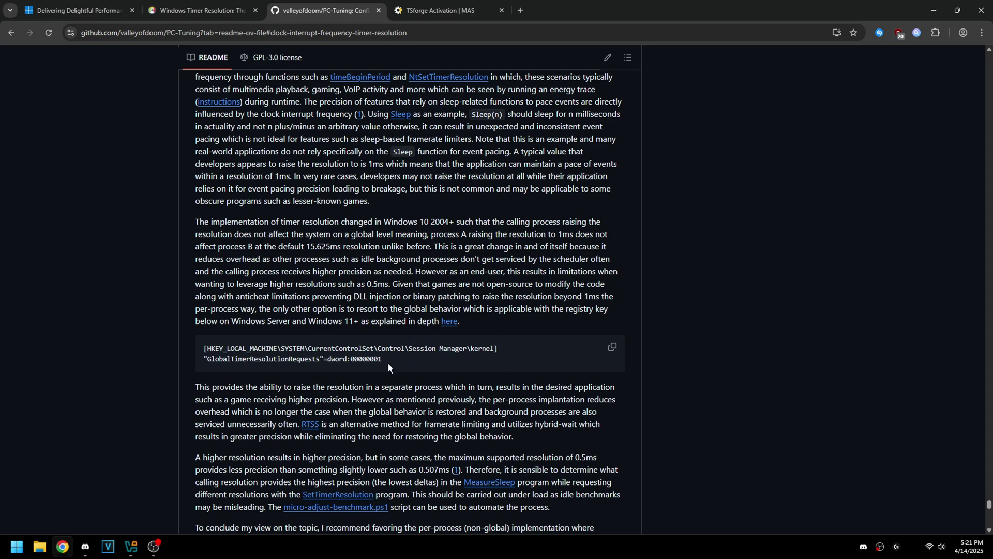
# Select both lines of the GlobalTimerResolutionRequests registry block, through the 00000001 value
pyautogui.moveTo(389, 360); pyautogui.dragTo(204, 353)
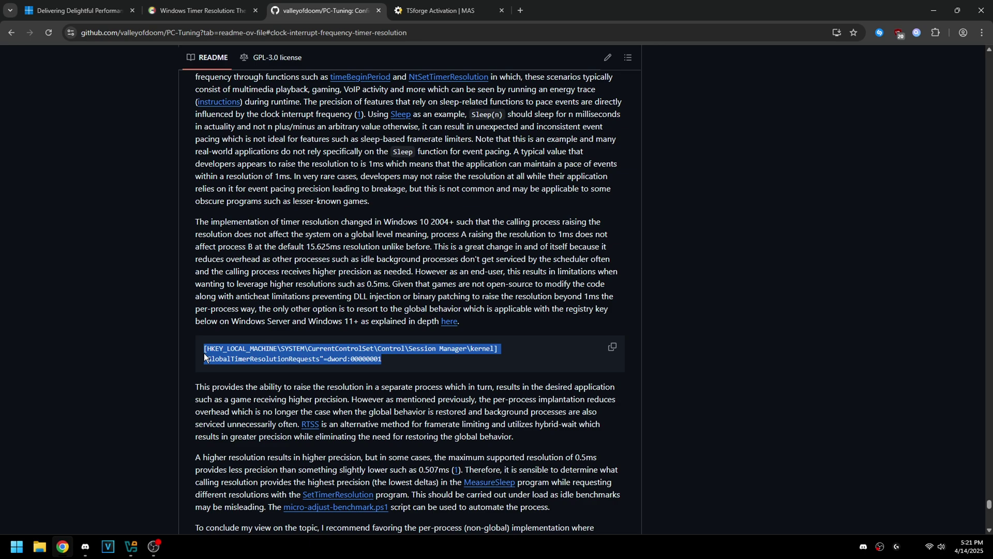
pyautogui.click(392, 359)
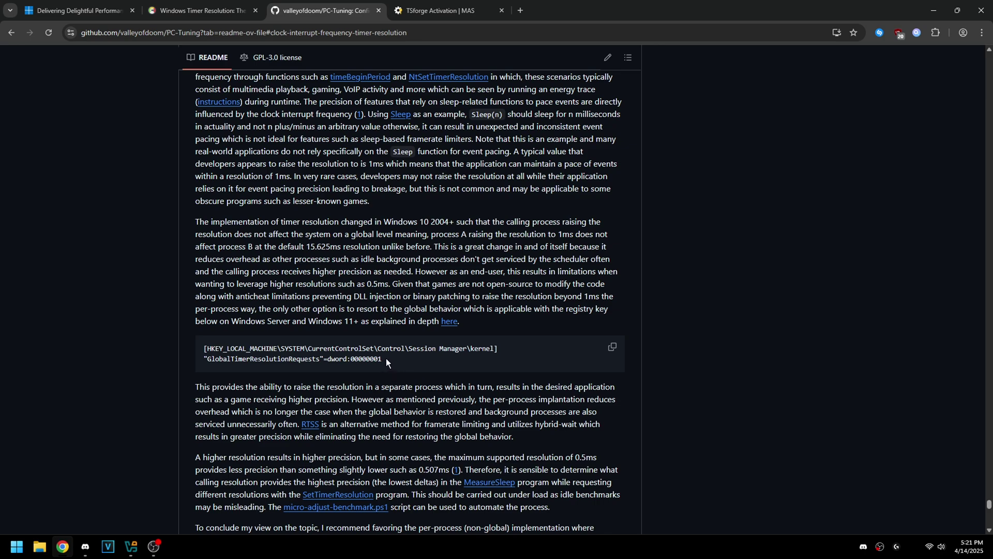
pyautogui.tripleClick(386, 358)
pyautogui.click(403, 363)
pyautogui.moveTo(384, 359); pyautogui.dragTo(205, 348)
pyautogui.moveTo(378, 365); pyautogui.dragTo(224, 348)
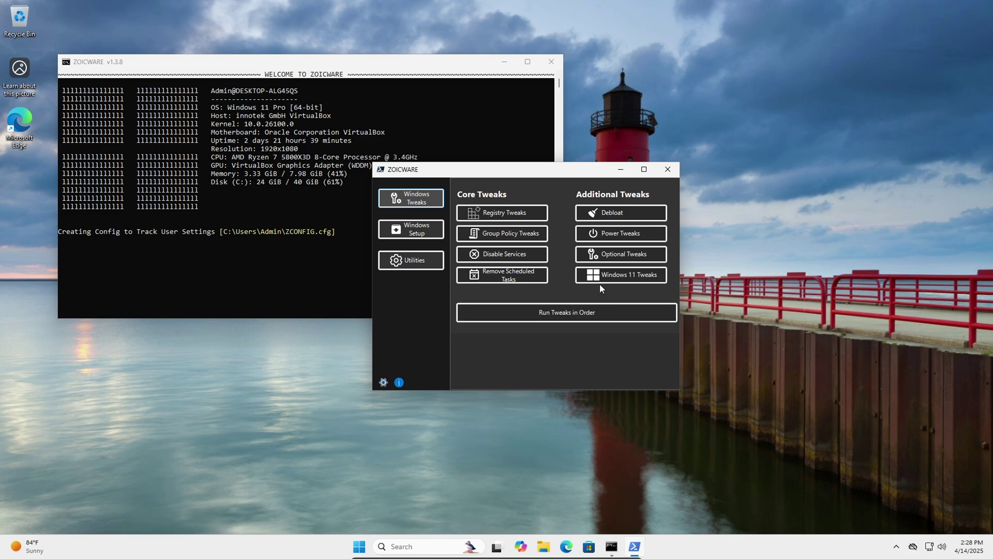
# In Windows 11 Tweaks, tick Enable Windows 10 File Explorer and glance at the current Explorer
pyautogui.click(614, 277)
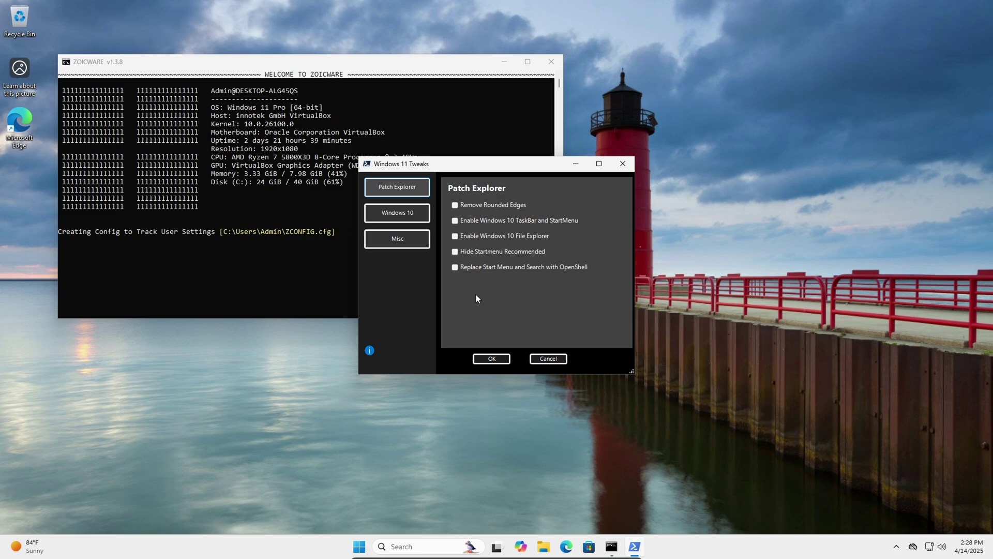
pyautogui.click(521, 238)
pyautogui.click(543, 546)
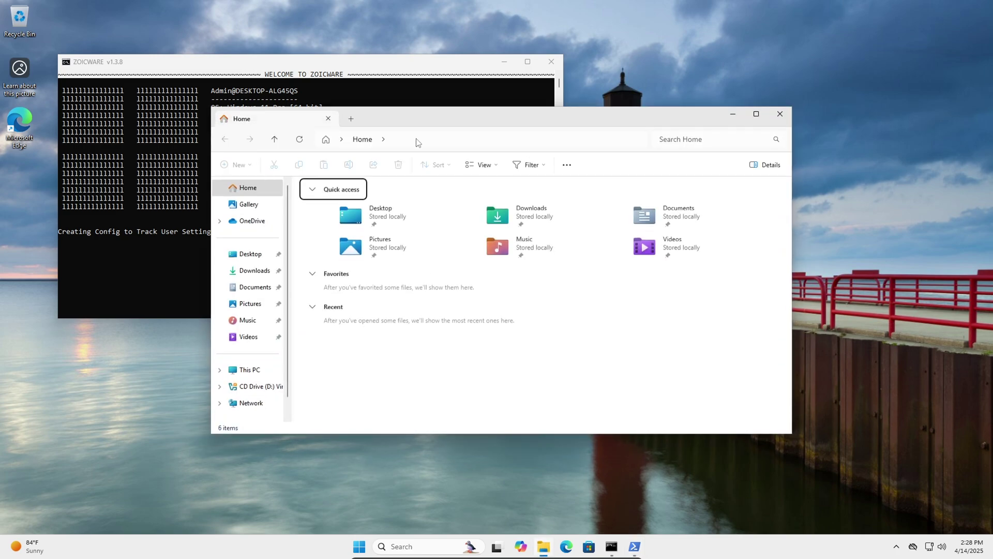
pyautogui.click(780, 113)
# Tick Restore Windows 10 Icons, apply with OK, and reopen File Explorer to see the ribbon
pyautogui.click(392, 209)
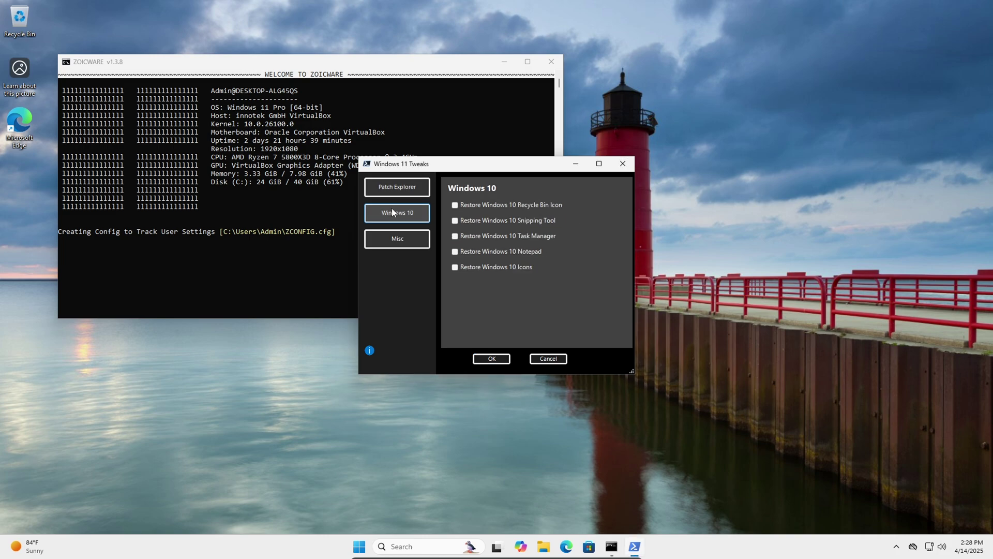
pyautogui.click(494, 266)
pyautogui.click(492, 359)
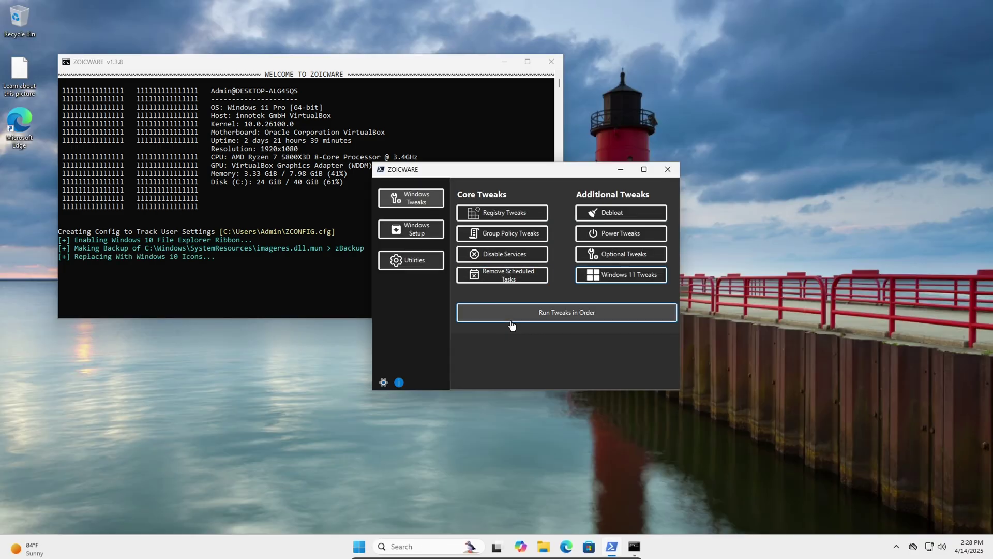
pyautogui.click(543, 546)
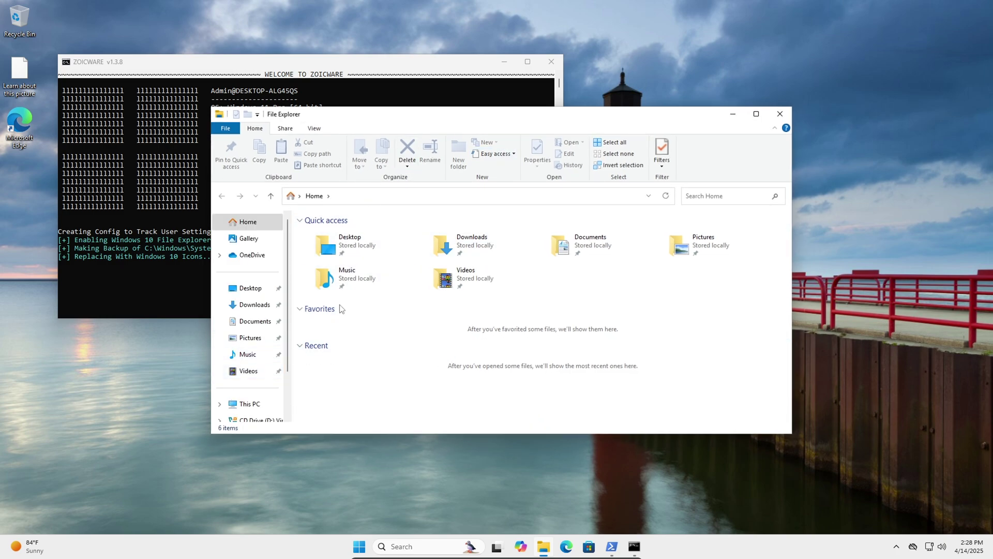
# Tick Hide Startmenu Recommended, apply it, and confirm Start now shows only pinned apps
pyautogui.click(780, 113)
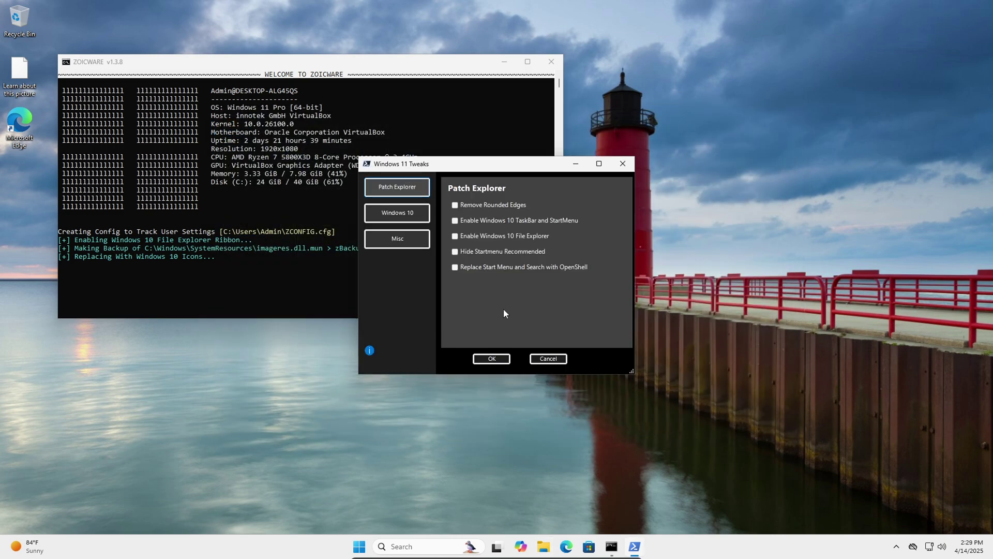
pyautogui.click(359, 546)
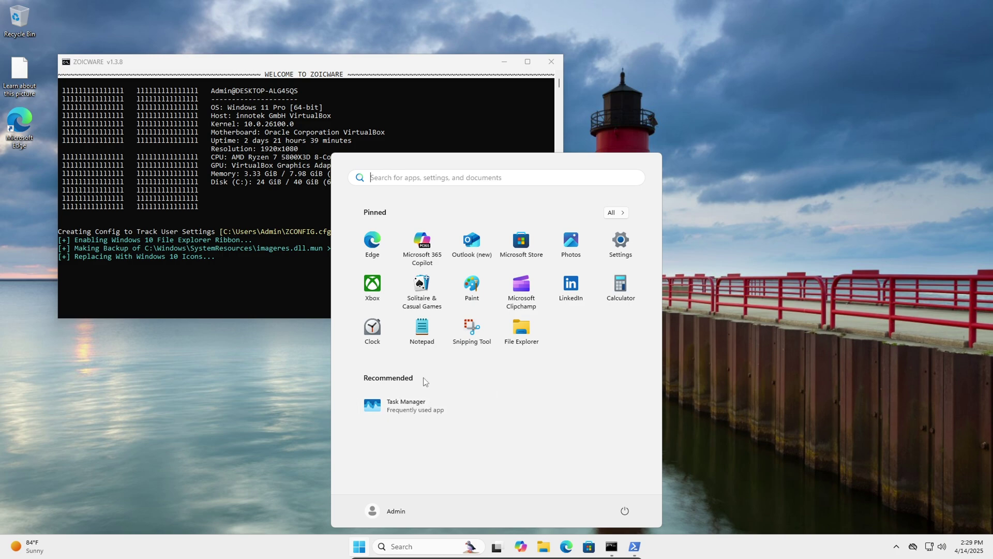
pyautogui.click(359, 546)
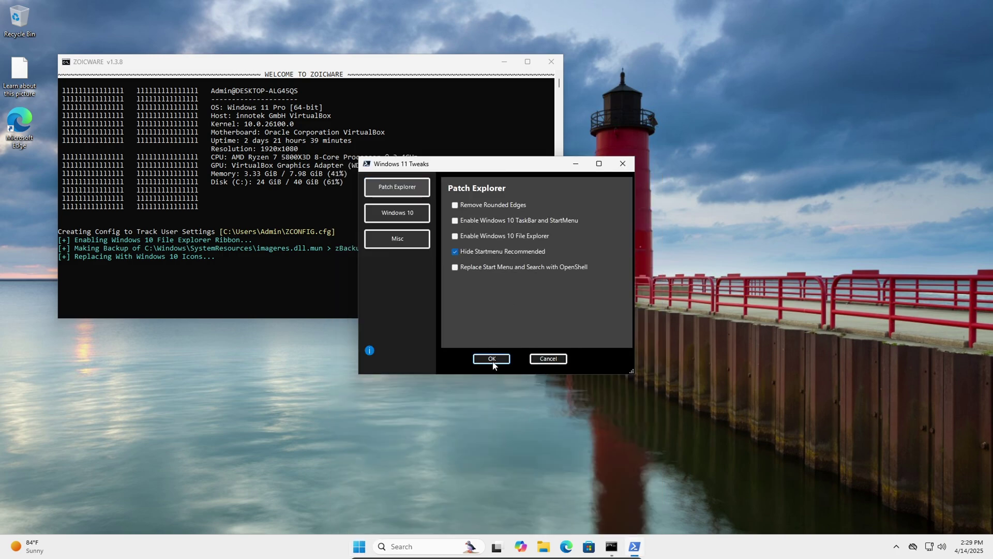
pyautogui.click(526, 252)
pyautogui.click(491, 358)
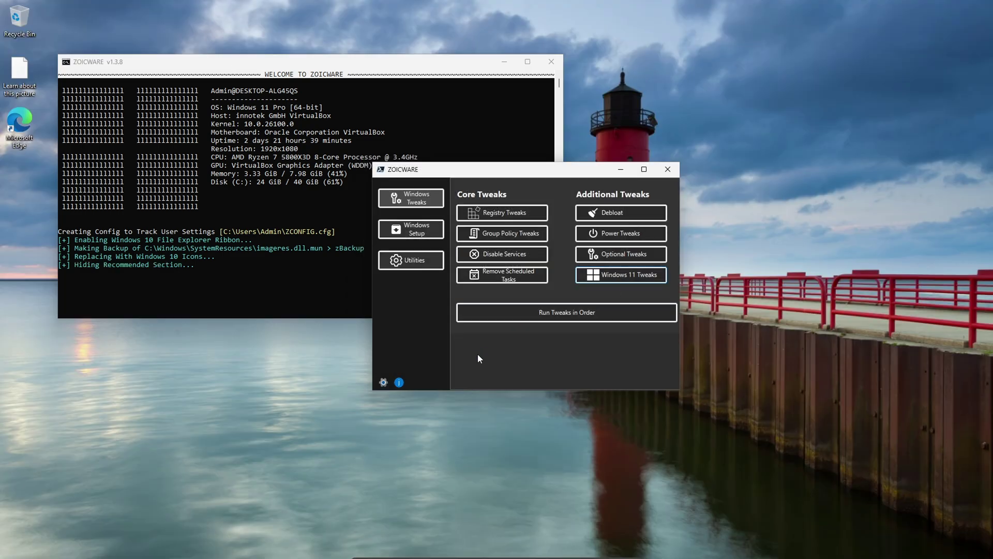
pyautogui.click(359, 546)
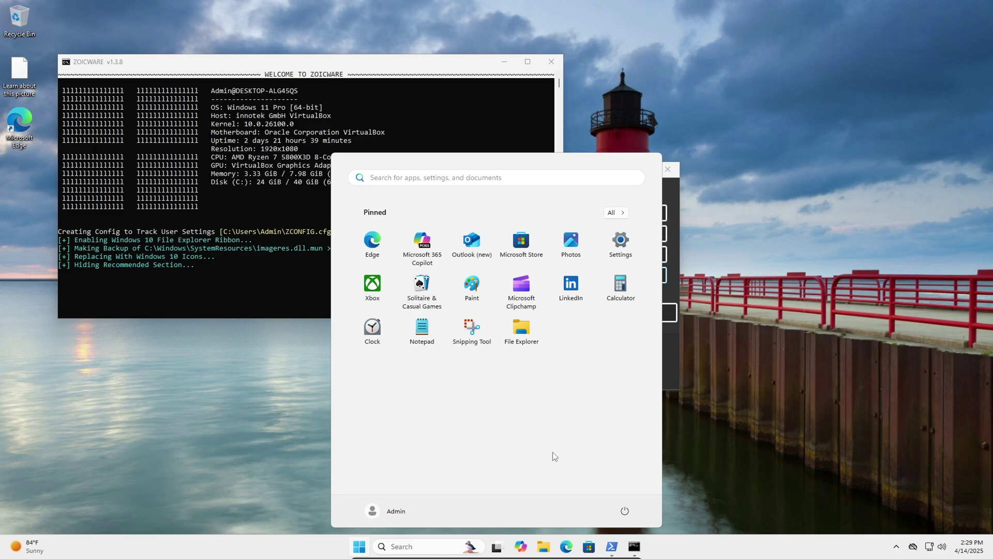
# Tick Restore Windows 10 Notepad and Restore Windows 10 Task Manager, then apply with OK
pyautogui.click(679, 367)
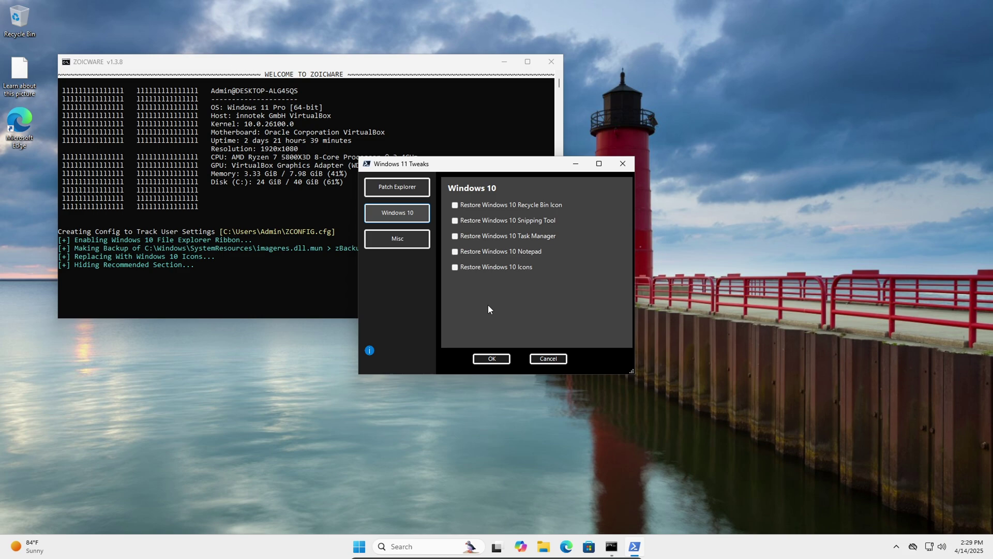
pyautogui.click(484, 250)
pyautogui.click(488, 237)
pyautogui.click(499, 358)
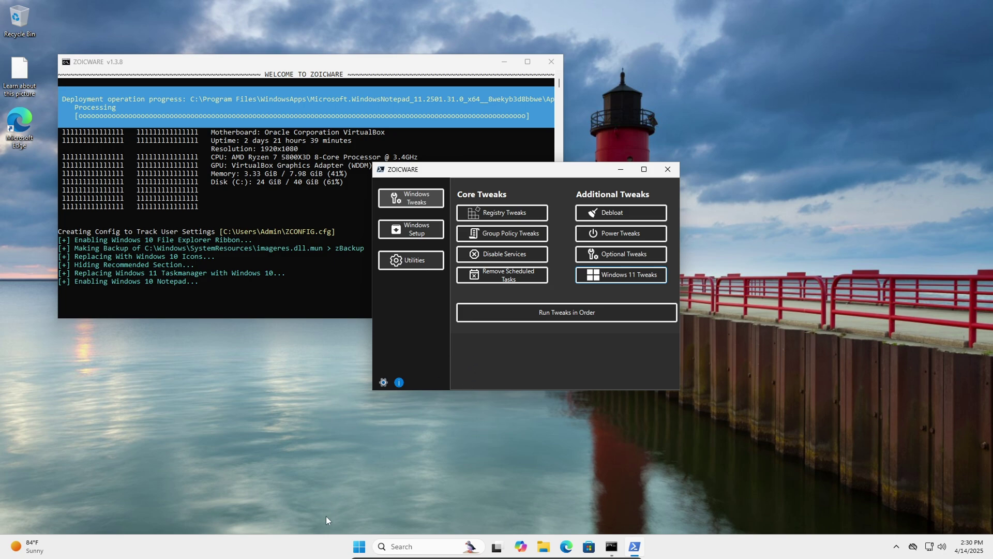
# Launch Task Manager from the taskbar, approve the UAC prompt, and close the classic window
pyautogui.rightClick(316, 546)
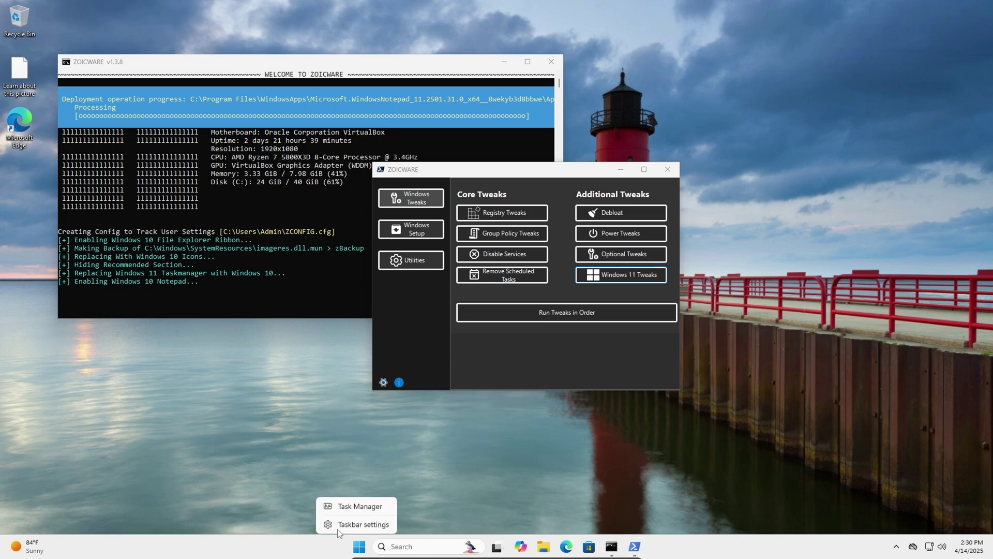
pyautogui.click(357, 507)
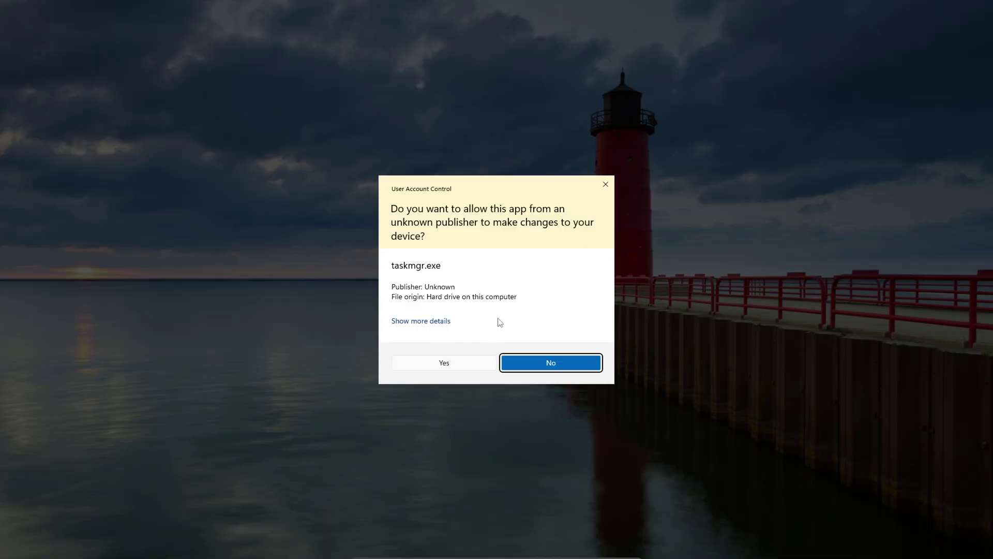
pyautogui.click(450, 364)
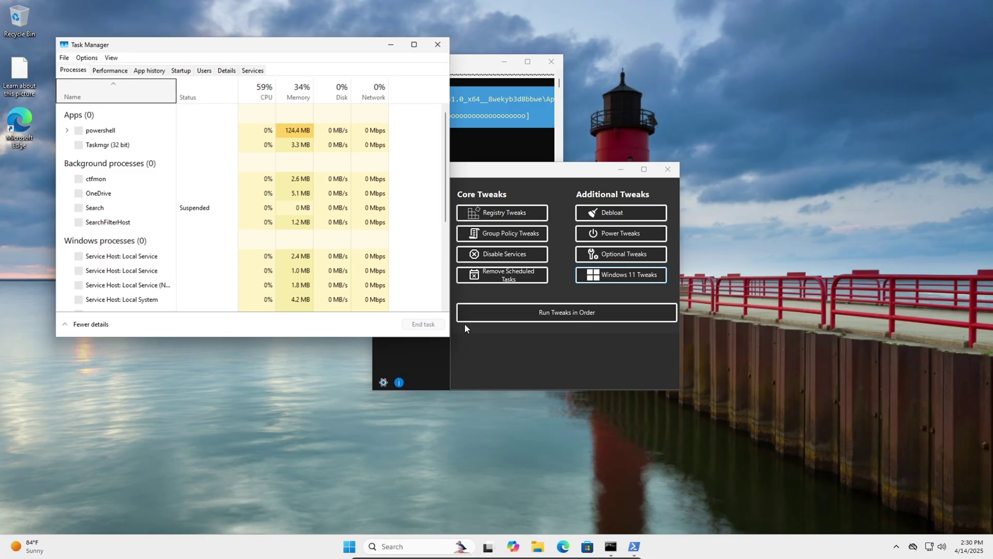
pyautogui.click(438, 46)
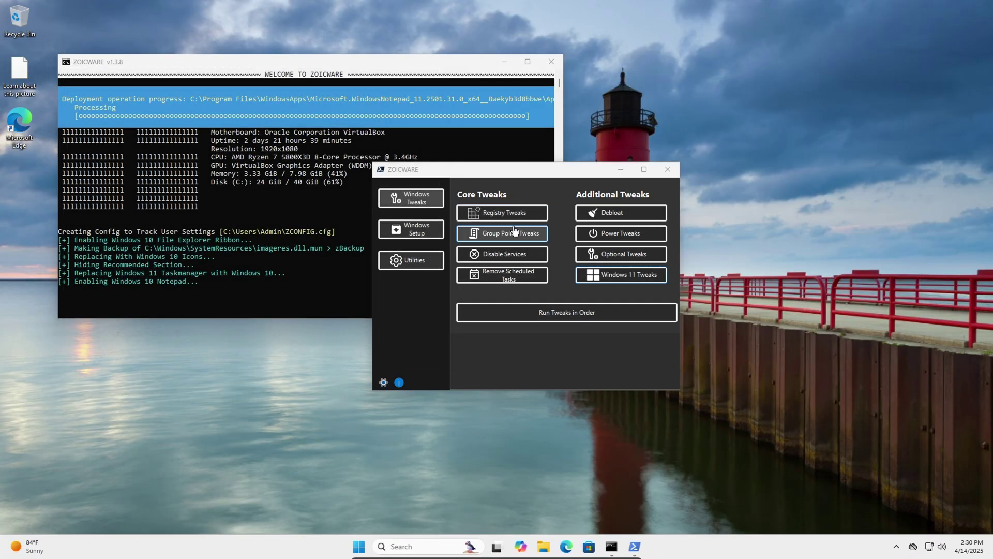
# Run only the Disable UAC registry tweak and dismiss the confirmation
pyautogui.click(486, 212)
pyautogui.click(539, 125)
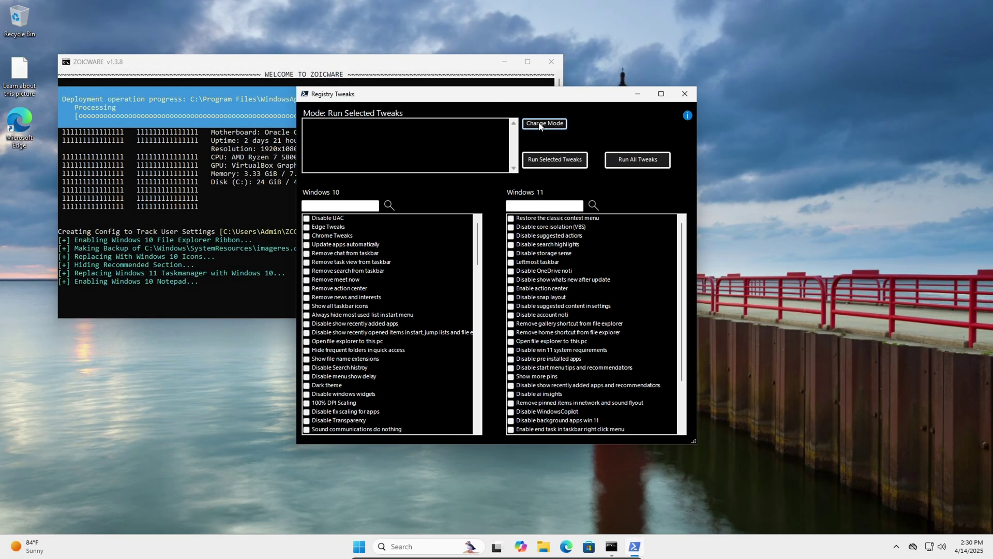
pyautogui.click(326, 219)
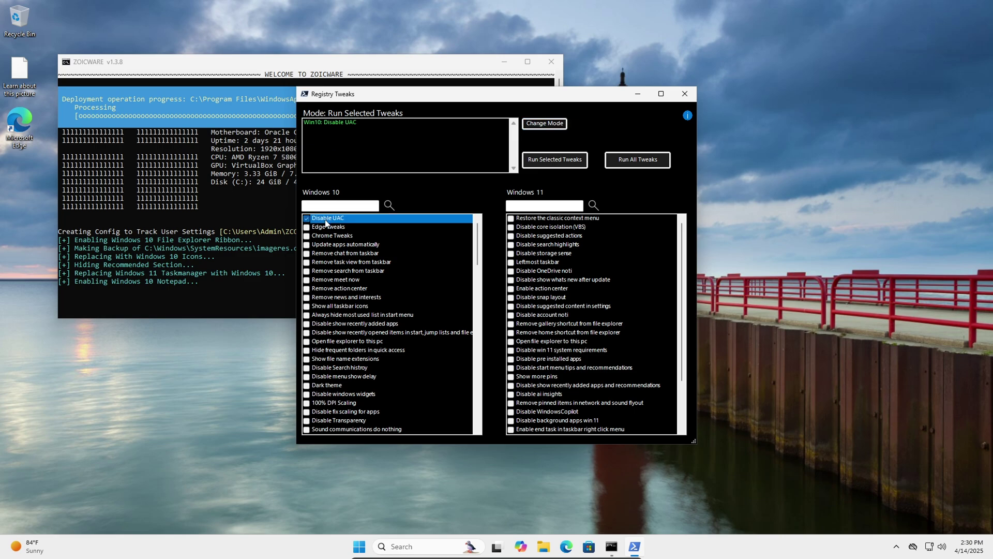
pyautogui.click(547, 165)
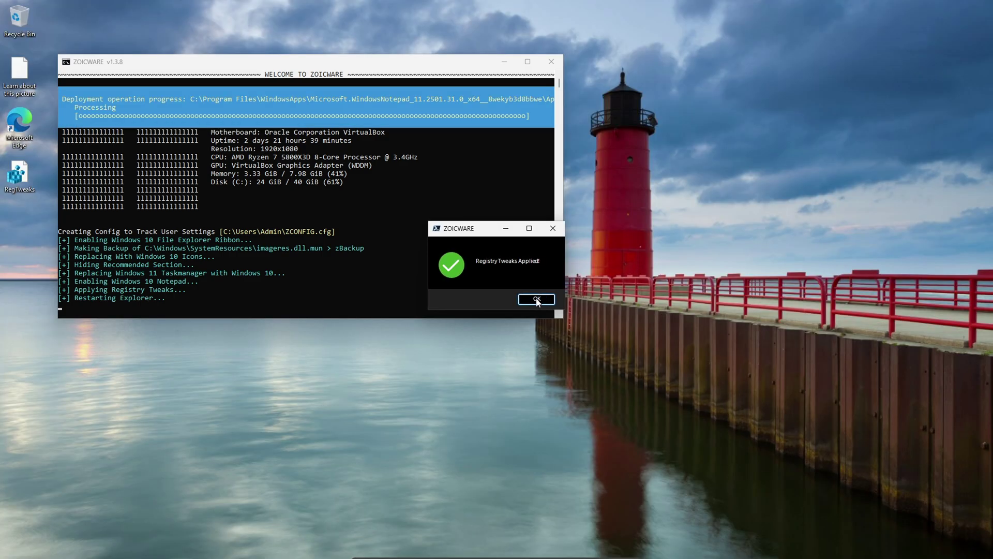
pyautogui.click(536, 299)
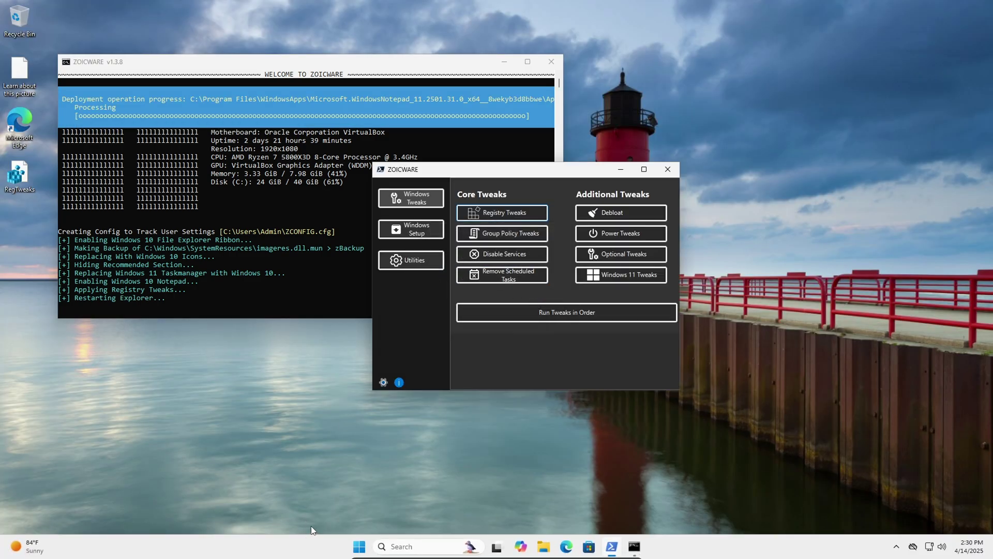
# Launch Task Manager from the taskbar with no prompt, browse its tabs, and close it
pyautogui.rightClick(294, 544)
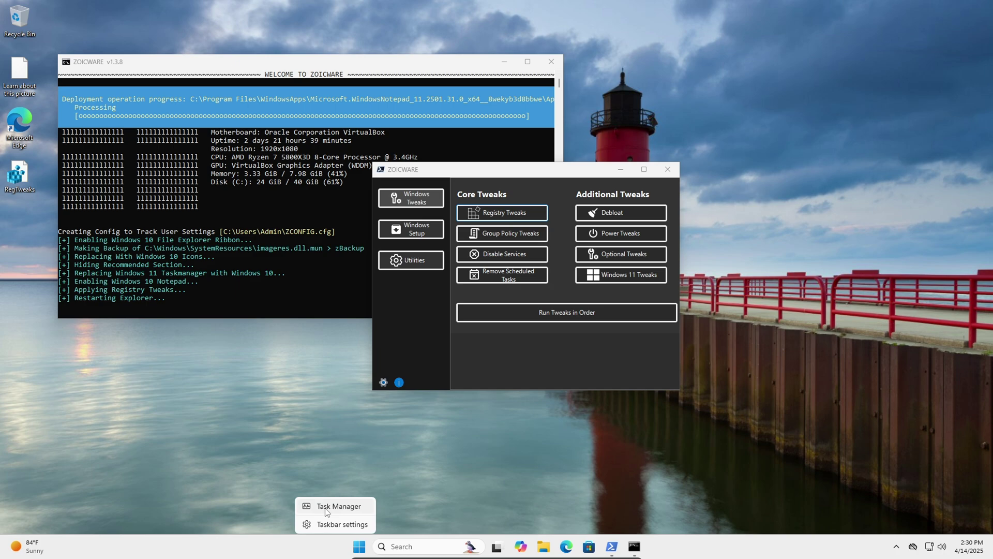
pyautogui.click(326, 510)
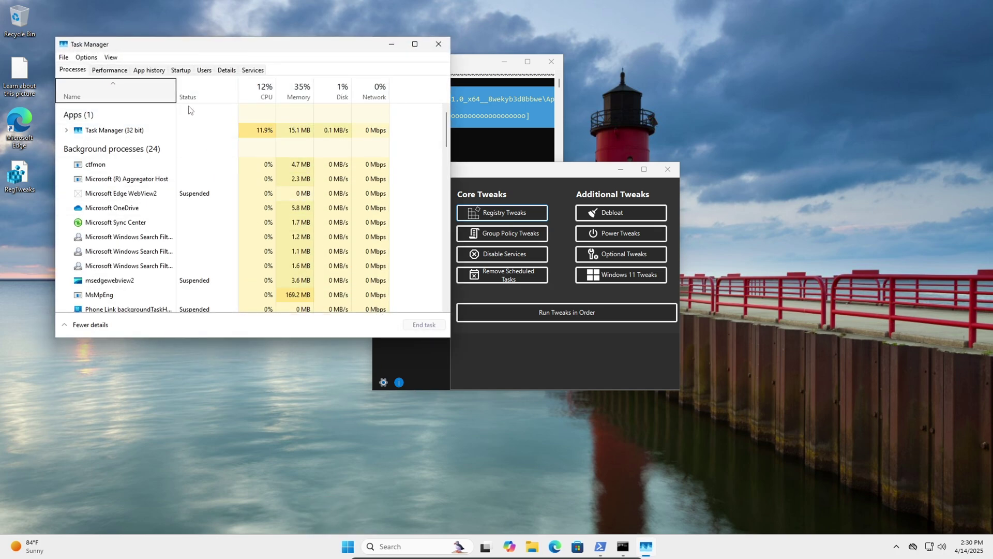
pyautogui.click(117, 70)
pyautogui.click(140, 70)
pyautogui.click(71, 70)
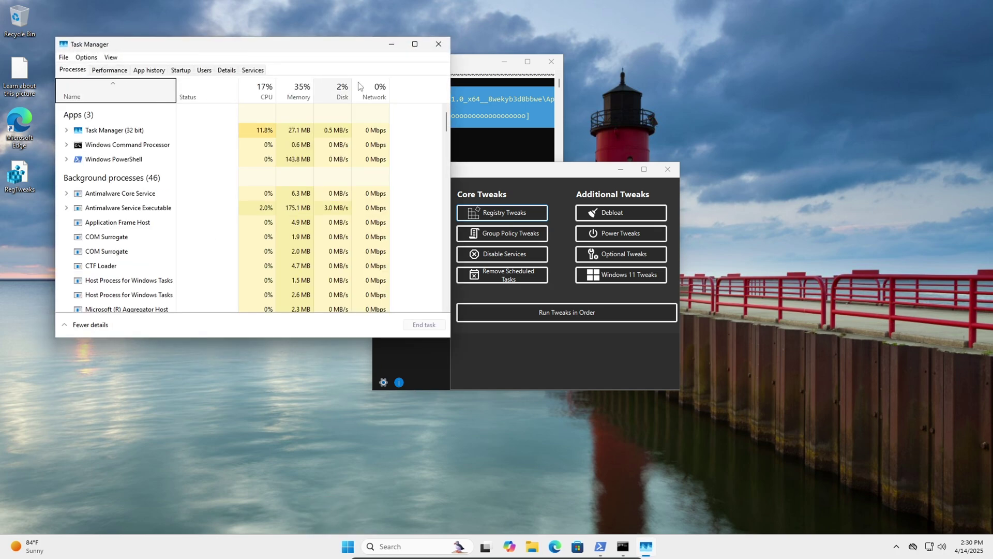
pyautogui.click(439, 44)
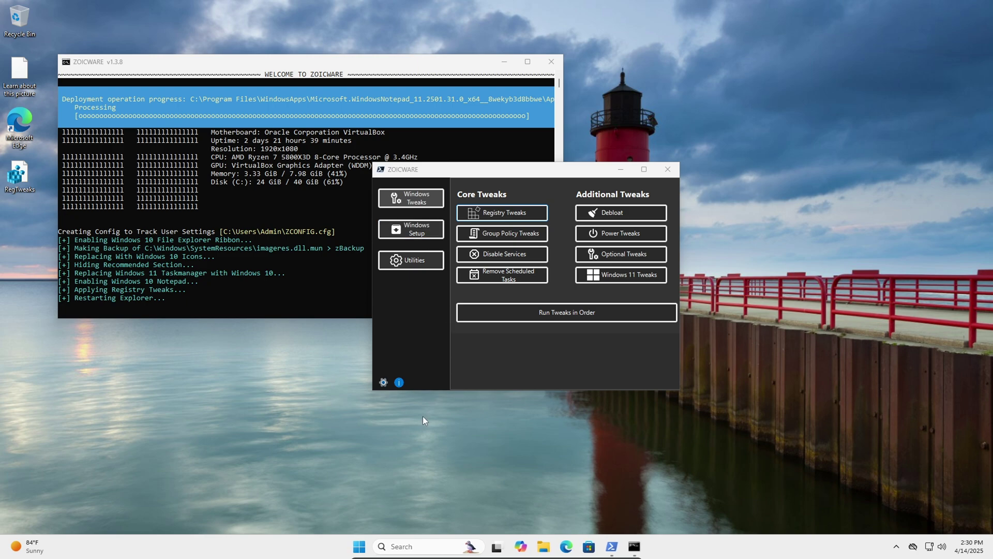
# Search Start for Notepad, open the classic Notepad from the results, and close it
pyautogui.click(359, 547)
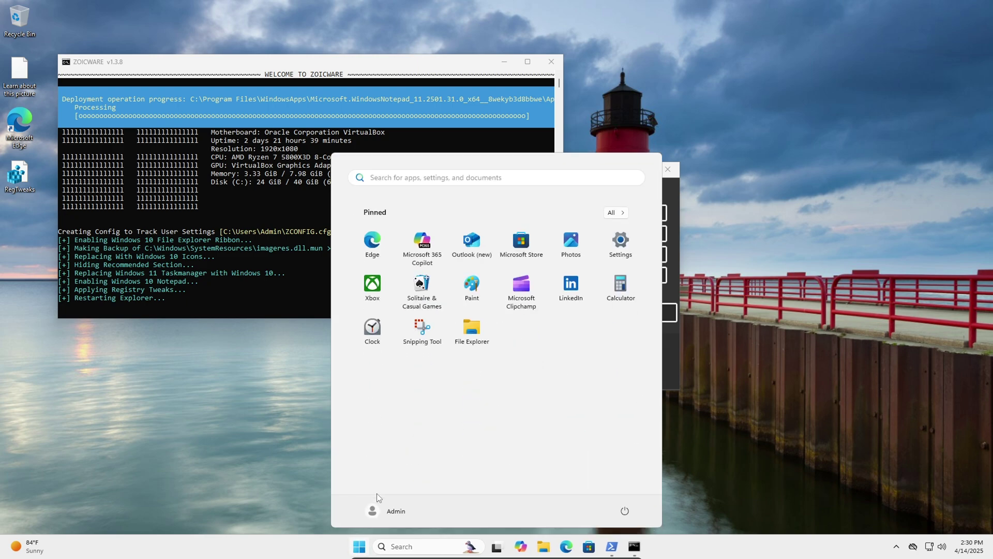
pyautogui.write('nmote')
pyautogui.press('BackSpace')
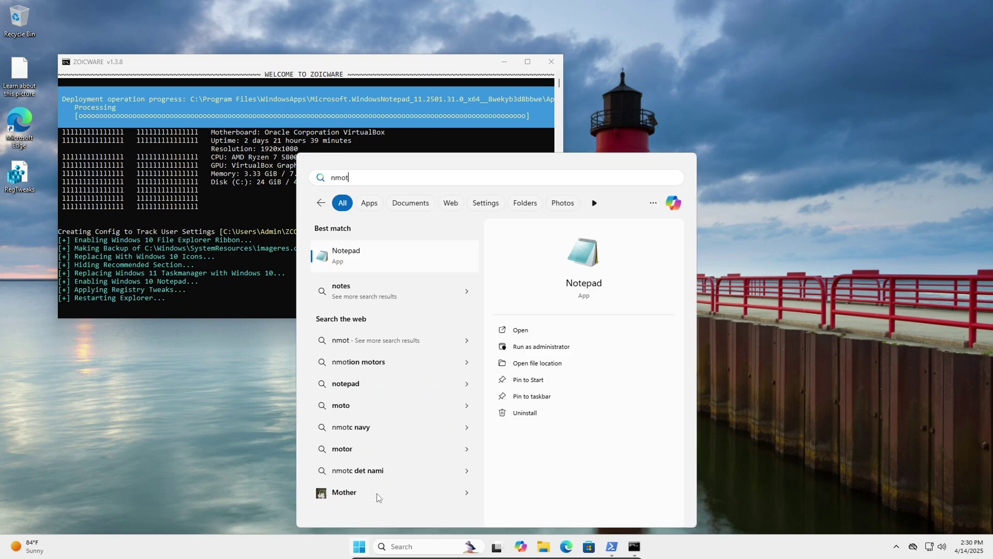
pyautogui.click(408, 264)
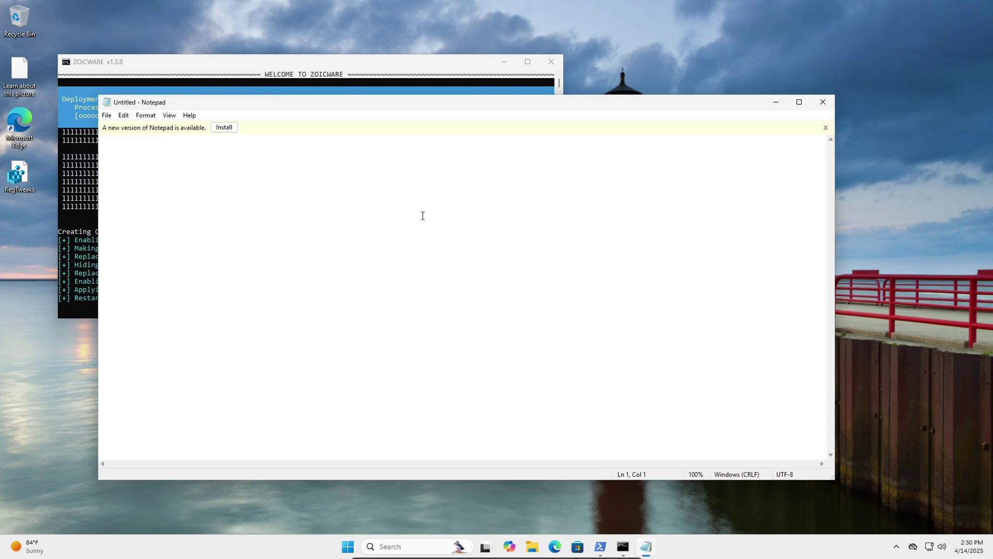
pyautogui.click(823, 102)
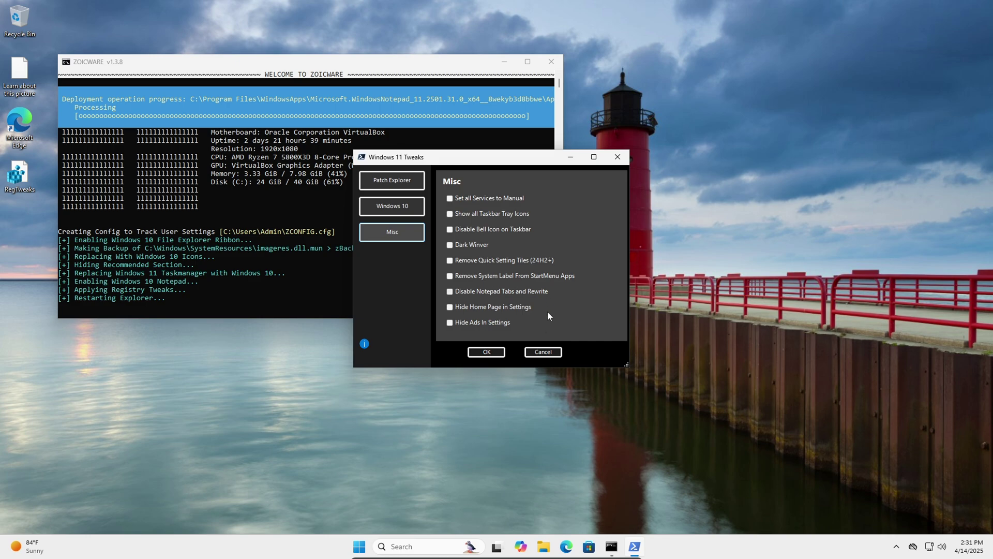
# Open Settings maximized to inspect the Home page ads and account cards, then close it
pyautogui.click(359, 547)
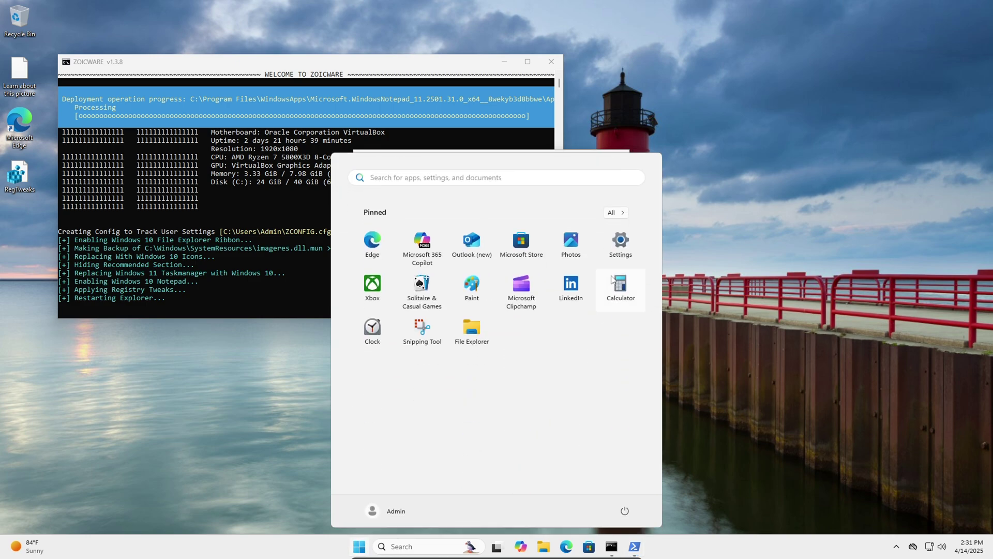
pyautogui.click(620, 239)
pyautogui.moveTo(244, 19); pyautogui.dragTo(331, 79)
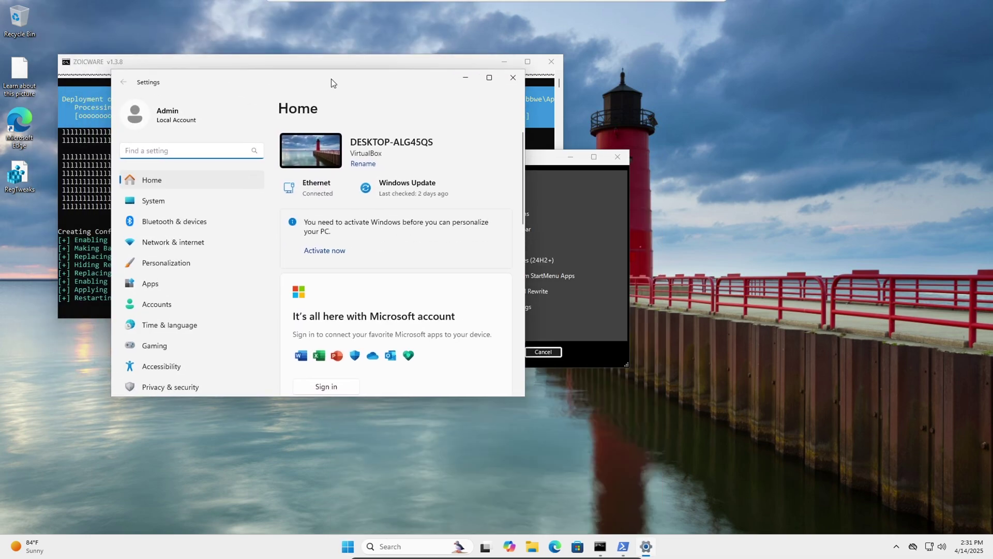
pyautogui.click(541, 106)
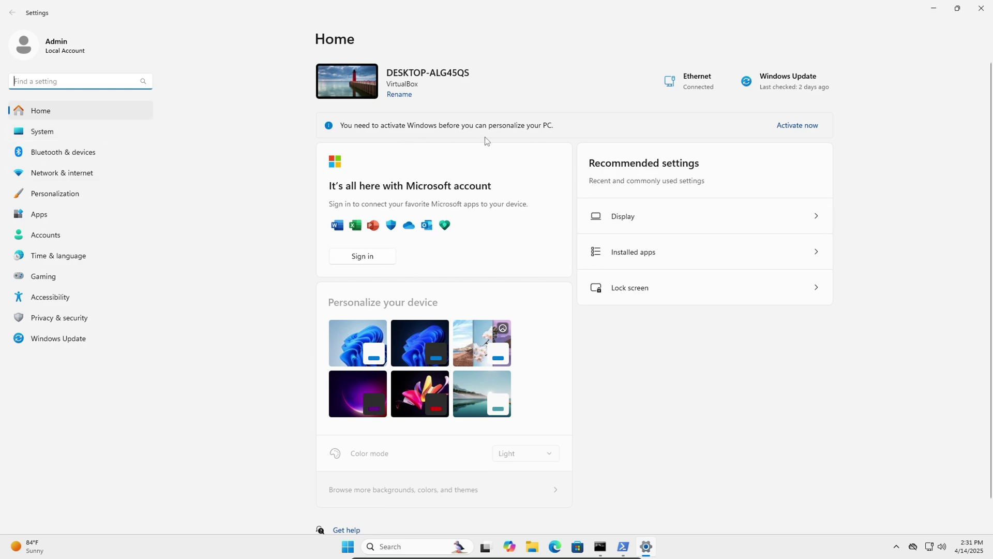
pyautogui.click(94, 133)
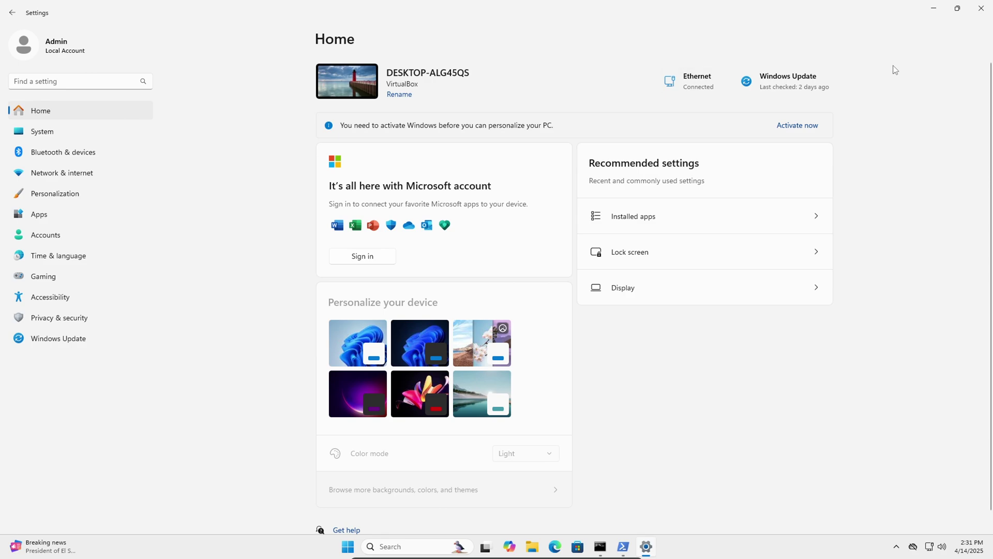
pyautogui.click(958, 8)
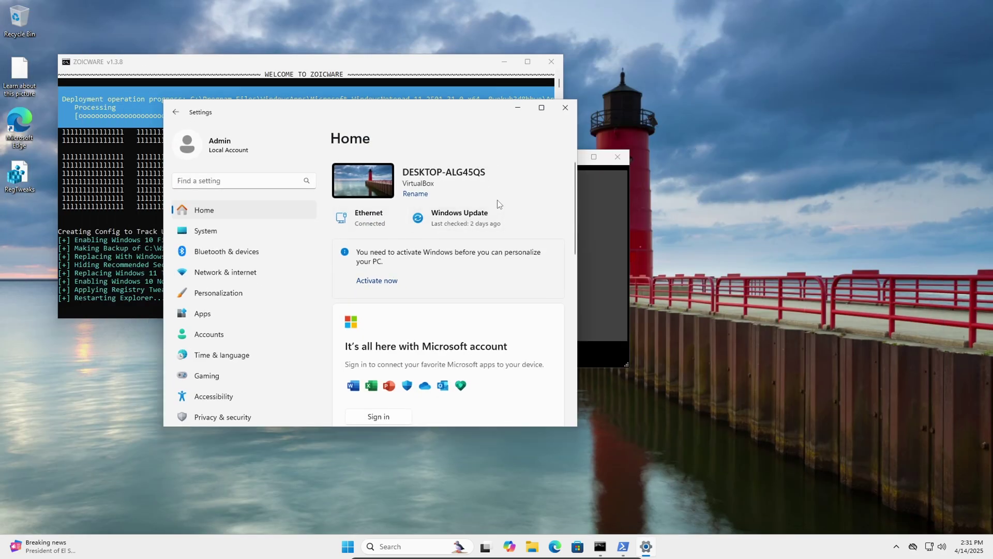
pyautogui.click(566, 107)
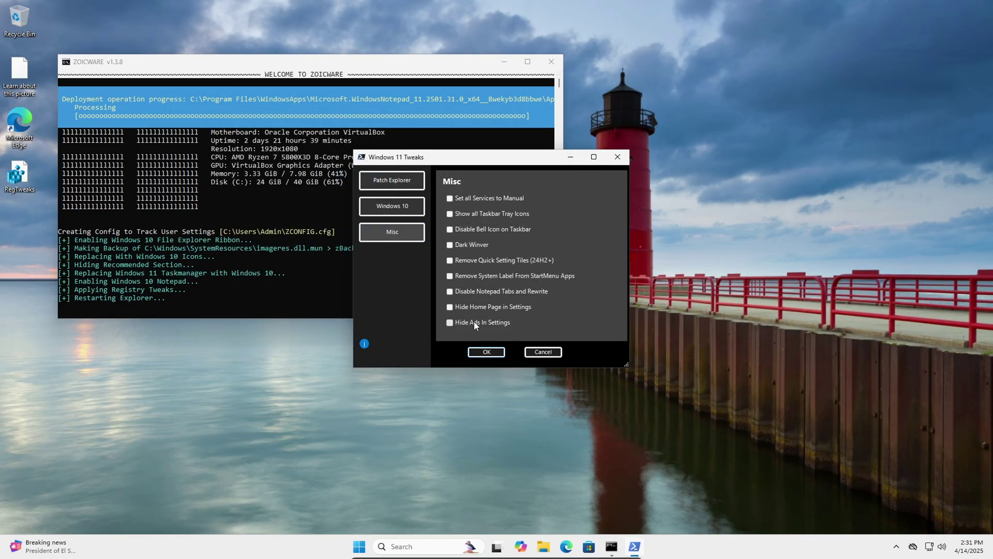
# Apply Hide Ads In Settings and reopen Settings Home to confirm the cards are gone
pyautogui.click(486, 354)
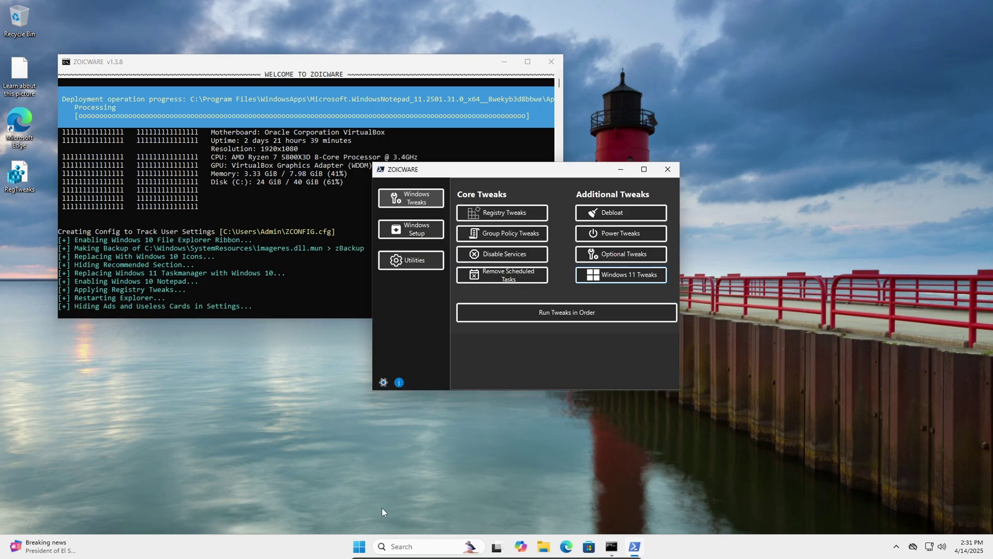
pyautogui.click(361, 544)
pyautogui.click(621, 243)
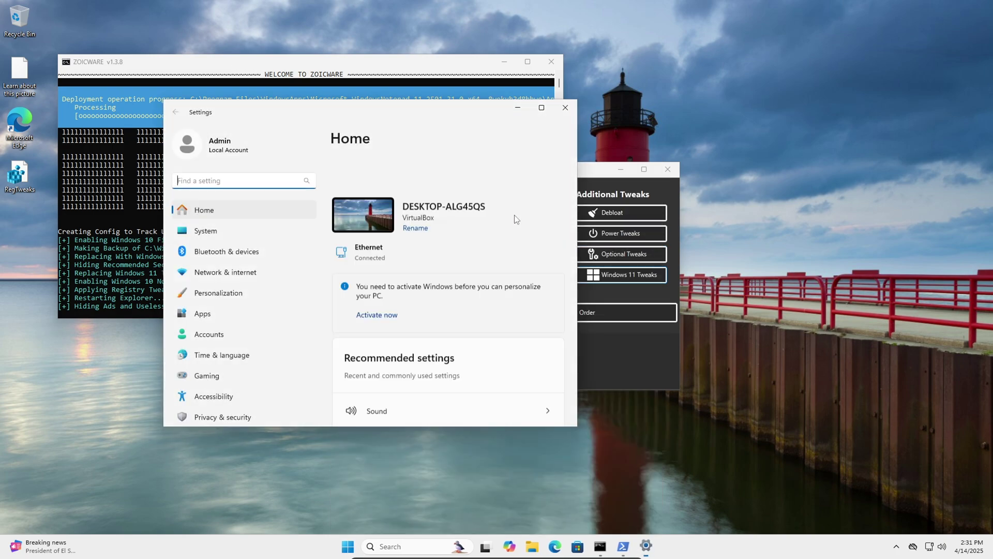
pyautogui.click(542, 108)
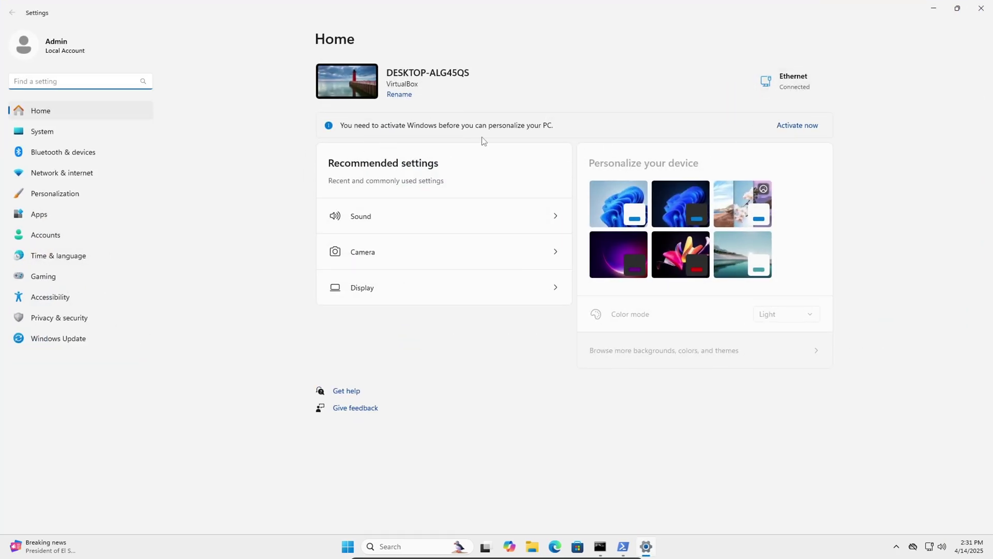
pyautogui.click(89, 135)
pyautogui.click(981, 8)
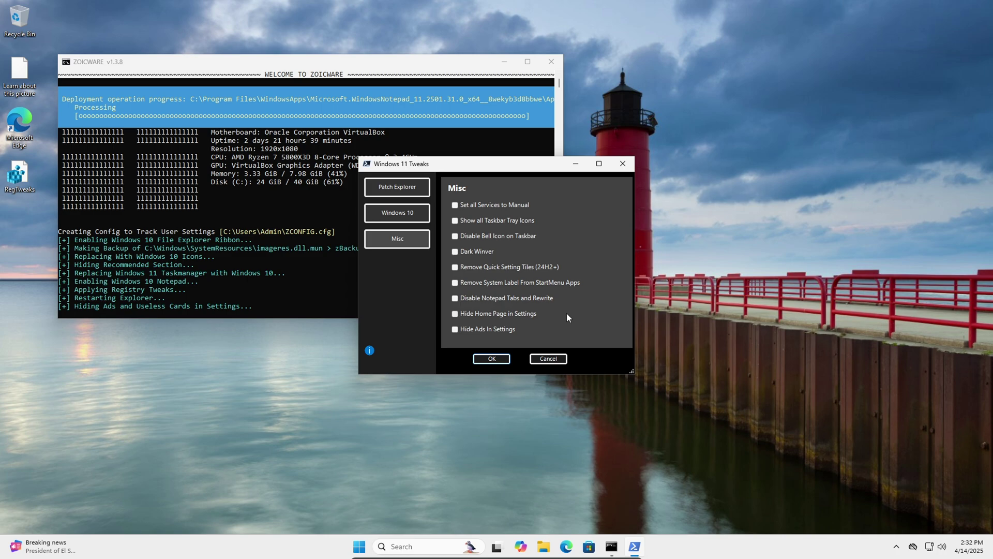
# Apply ZOICWARE's show-all-tray-icons tweak and bring up the taskbar settings page
pyautogui.click(496, 222)
pyautogui.click(493, 358)
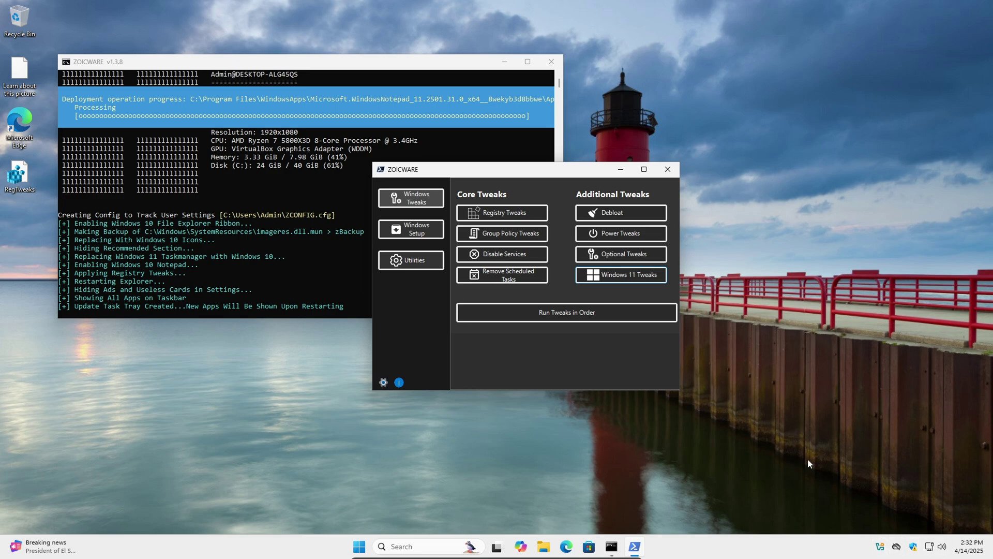
pyautogui.rightClick(757, 549)
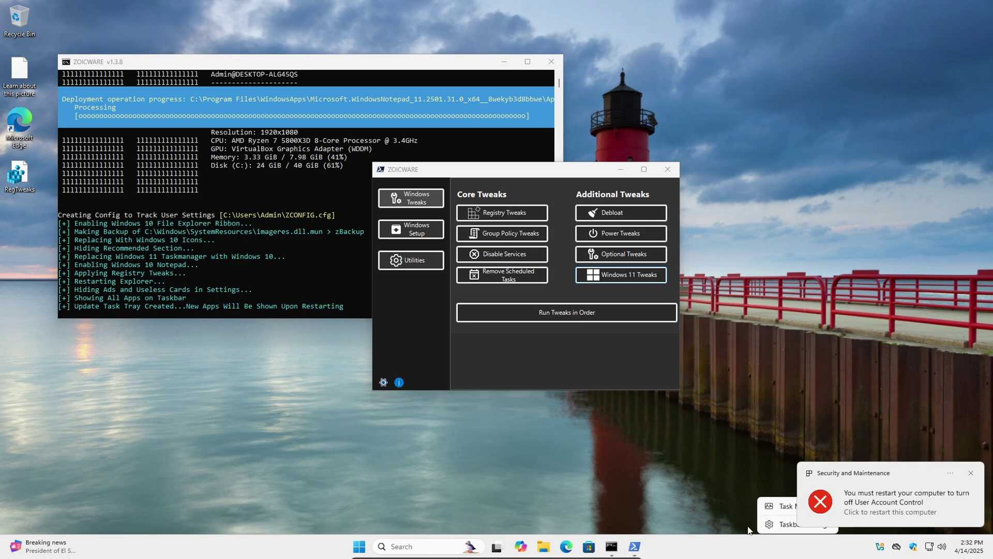
pyautogui.click(784, 524)
# Expand Taskbar behaviors and Other system tray icons to check the toggles, then close Settings
pyautogui.scroll(-1, 299, 337)
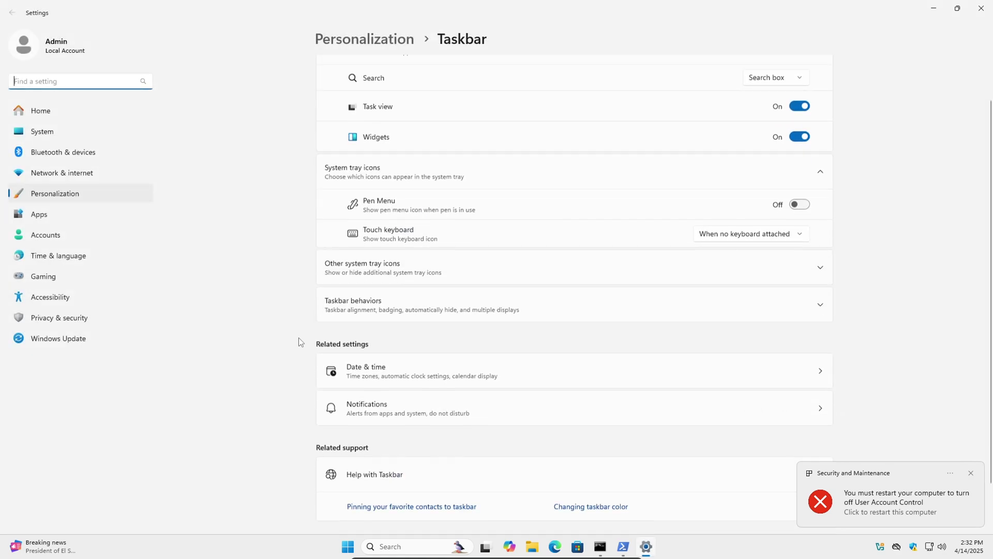
pyautogui.scroll(-1, 299, 338)
pyautogui.click(366, 258)
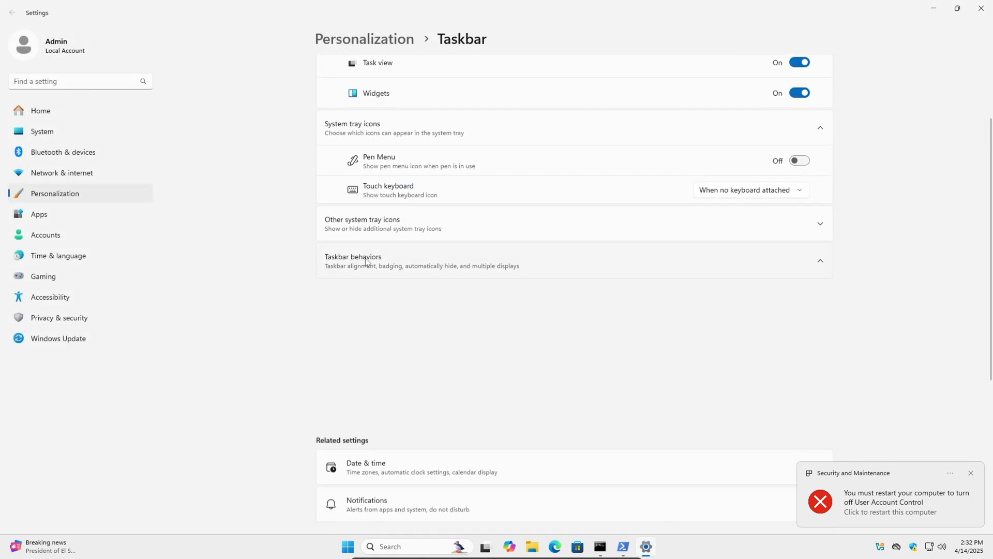
pyautogui.scroll(-2, 280, 331)
pyautogui.scroll(2, 282, 318)
pyautogui.scroll(-5, 285, 310)
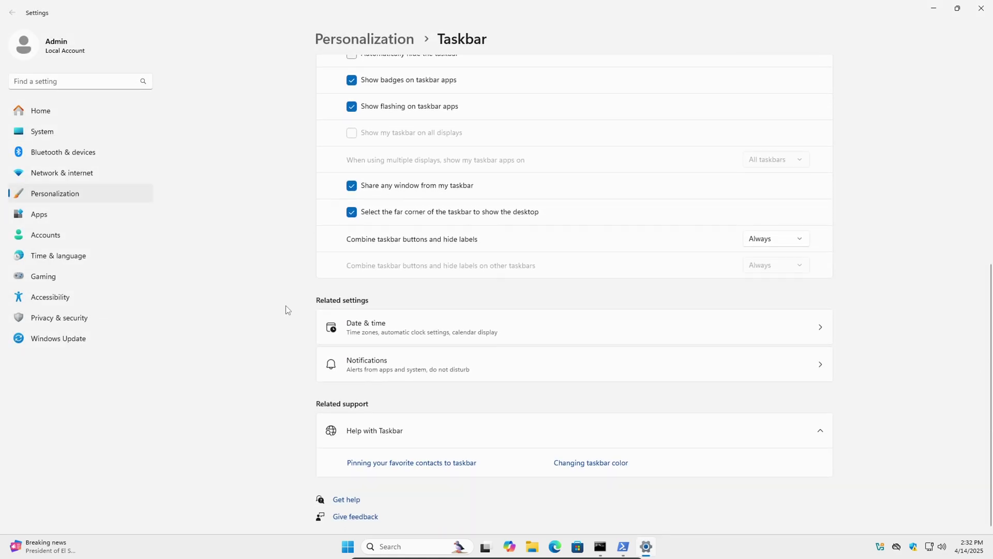
pyautogui.scroll(5, 285, 309)
pyautogui.click(356, 175)
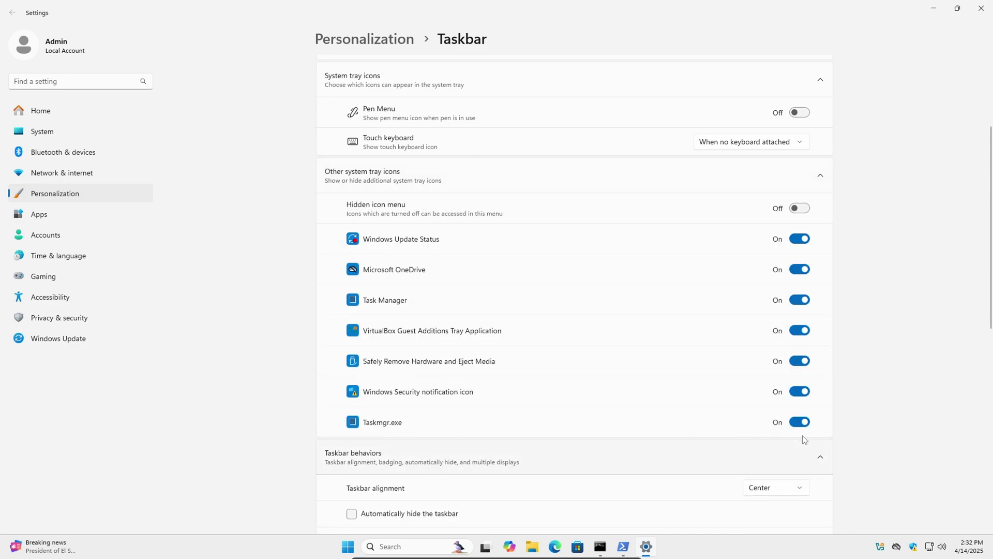
pyautogui.click(983, 12)
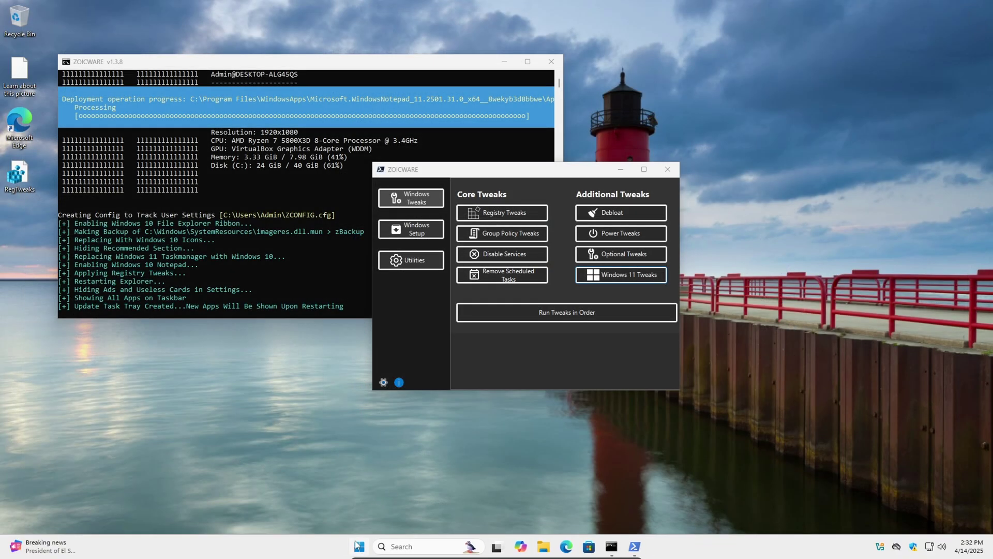
# Launch Task Scheduler from Start search, select the UpdateTaskTray task and maximize the window
pyautogui.click(357, 544)
pyautogui.write('task manager')
pyautogui.click(389, 309)
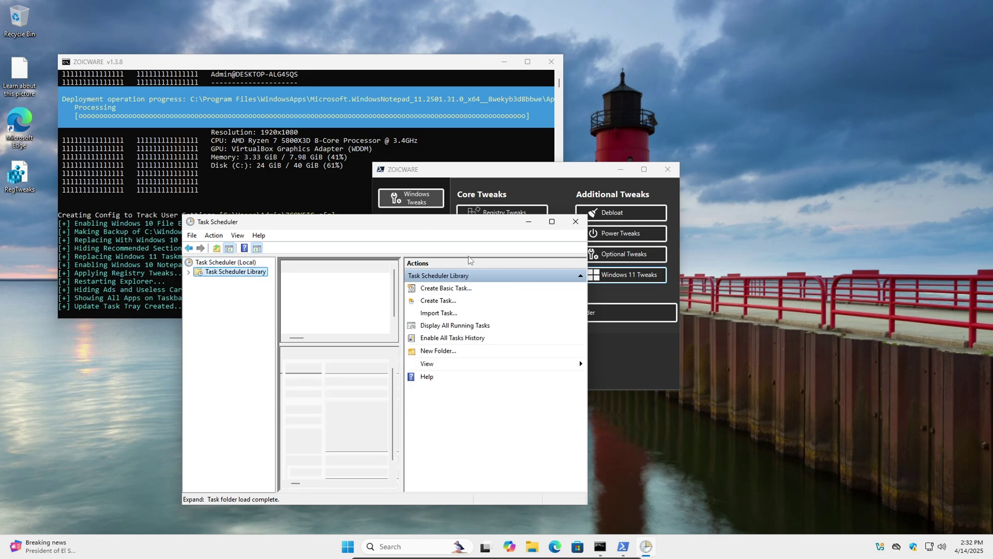
pyautogui.click(318, 328)
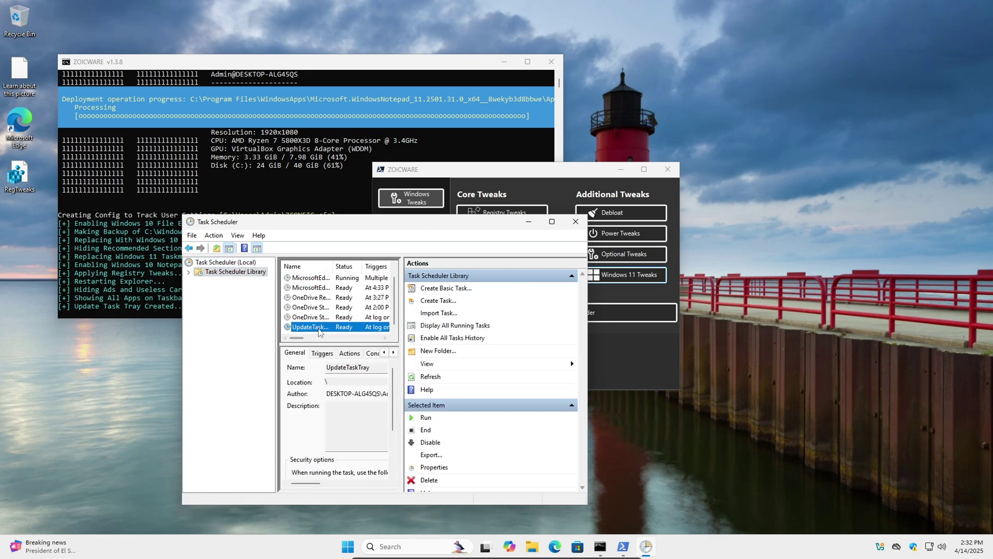
pyautogui.click(553, 222)
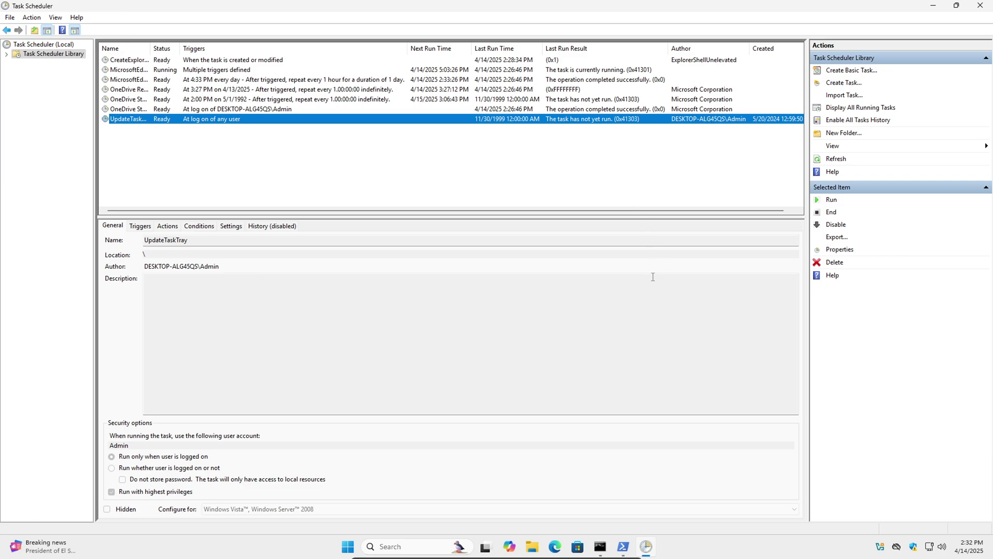
# Turn off the Task Manager icon under Other system tray icons in taskbar settings
pyautogui.rightClick(747, 551)
pyautogui.click(778, 526)
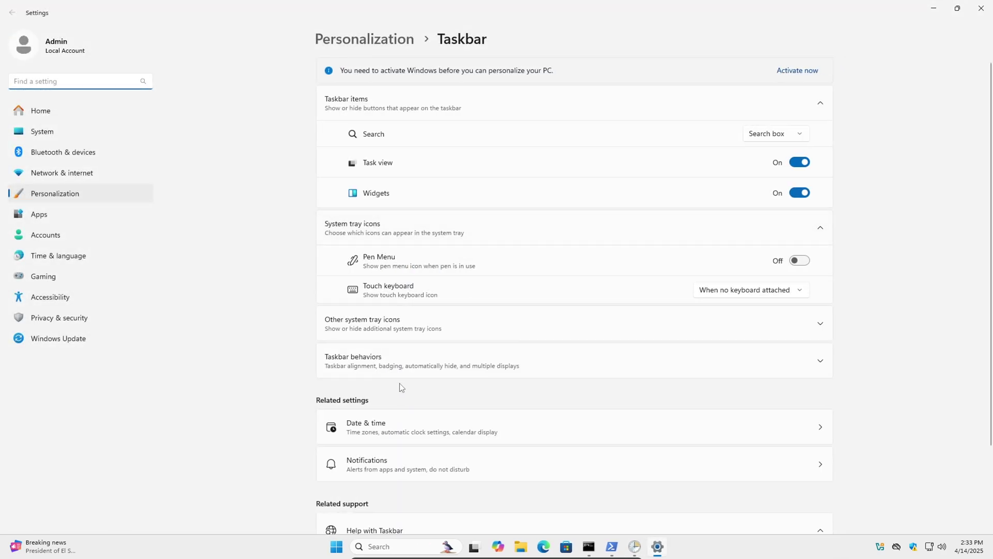
pyautogui.scroll(-2, 389, 310)
pyautogui.click(380, 256)
pyautogui.scroll(-3, 297, 364)
pyautogui.scroll(-1, 296, 361)
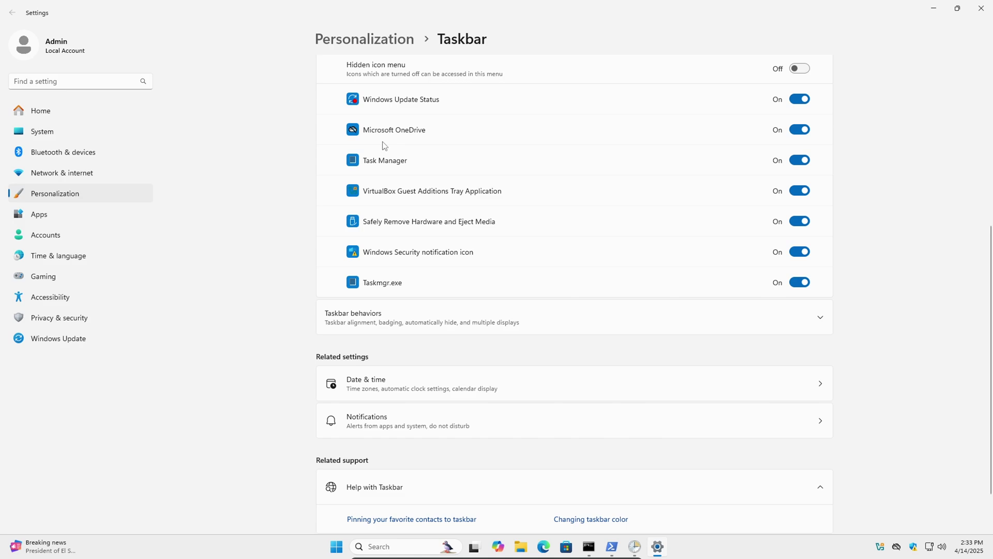
pyautogui.click(799, 162)
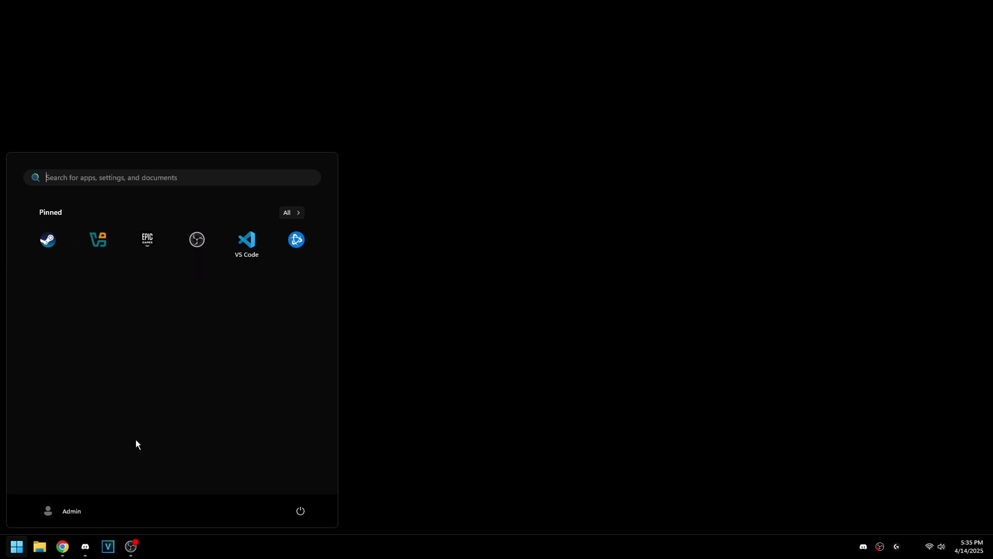
# Open the %programdata% folder through Run and maximize the Explorer window
pyautogui.write('run')
pyautogui.click(80, 256)
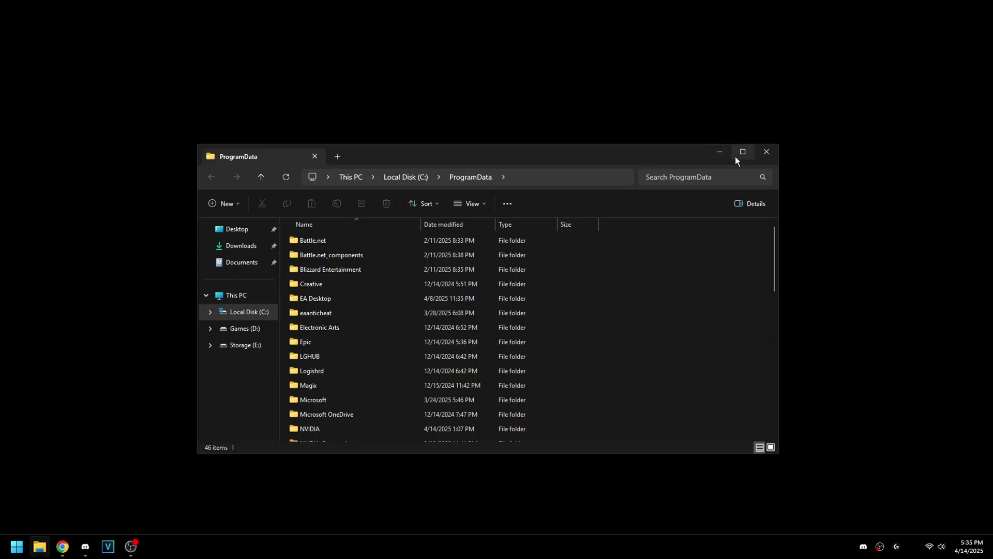
pyautogui.click(738, 156)
pyautogui.scroll(-4, 466, 311)
pyautogui.scroll(3, 362, 384)
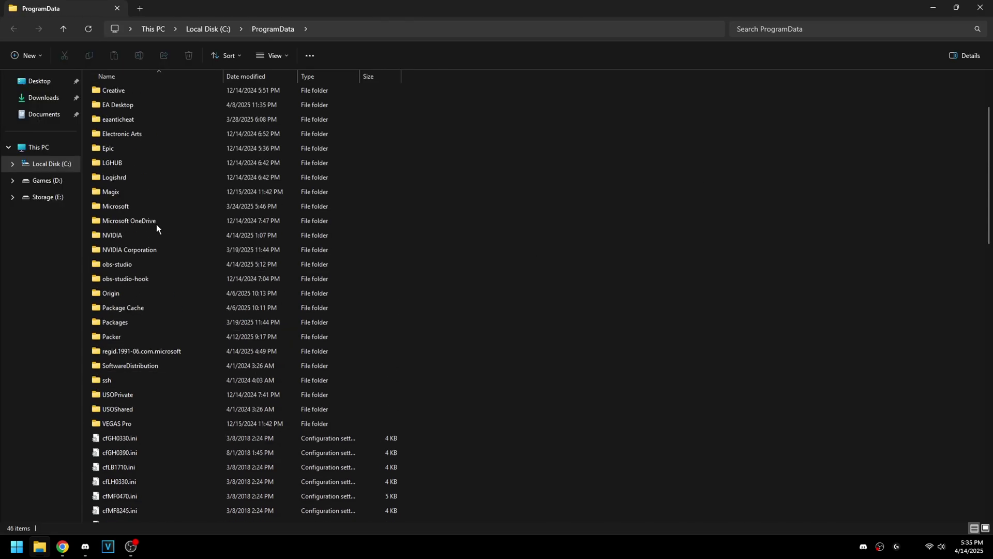
pyautogui.scroll(1, 123, 282)
# Navigate into Microsoft > Windows > Start Menu > Programs
pyautogui.doubleClick(120, 252)
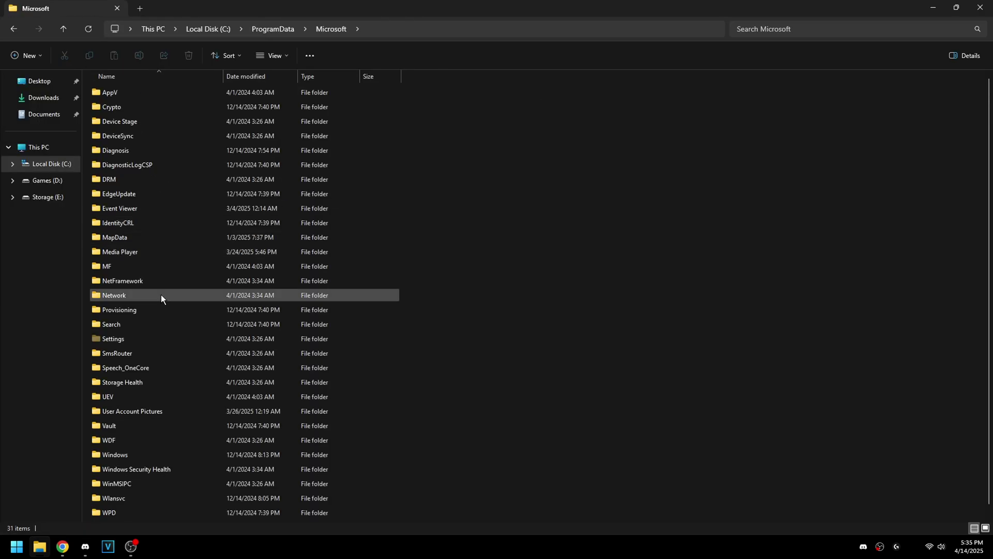
pyautogui.scroll(-1, 165, 399)
pyautogui.doubleClick(150, 442)
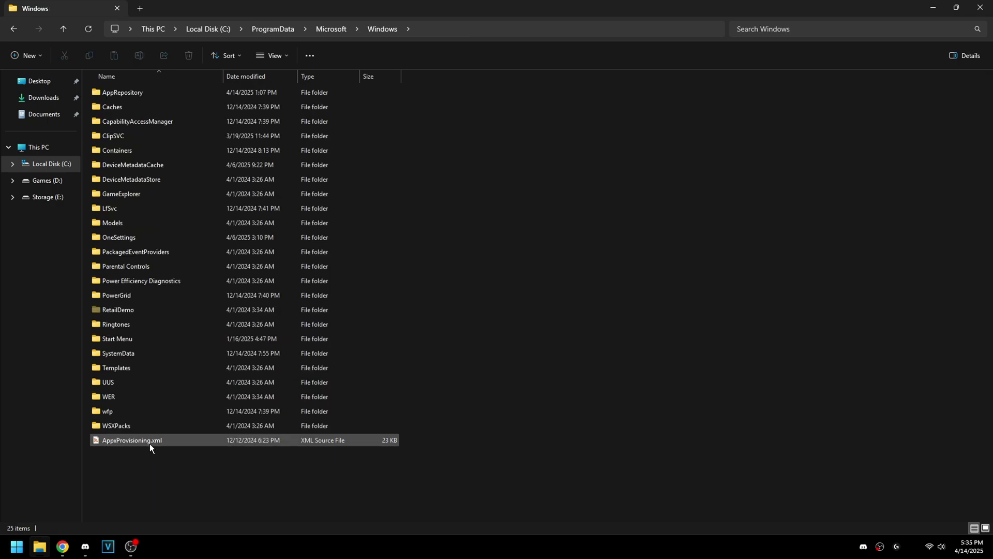
pyautogui.doubleClick(129, 338)
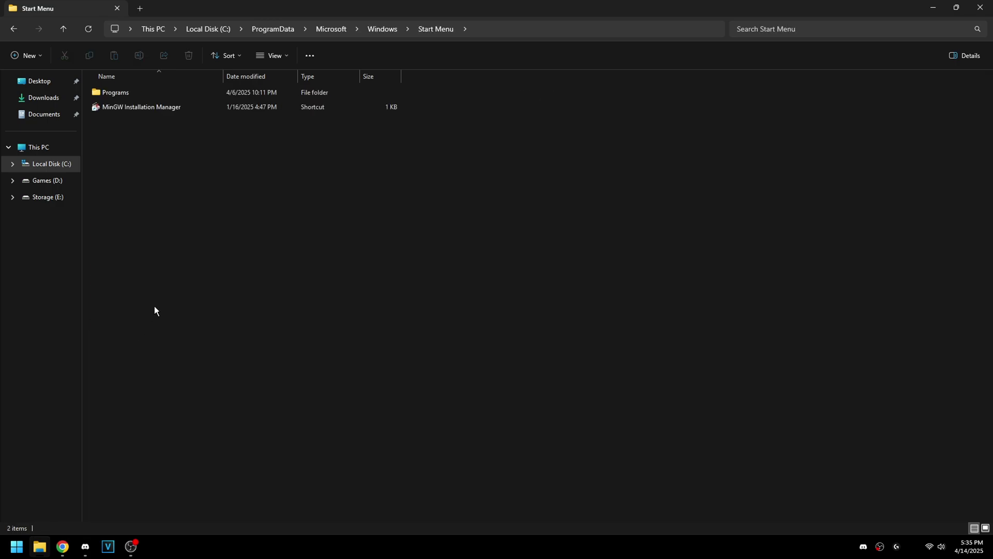
pyautogui.doubleClick(129, 93)
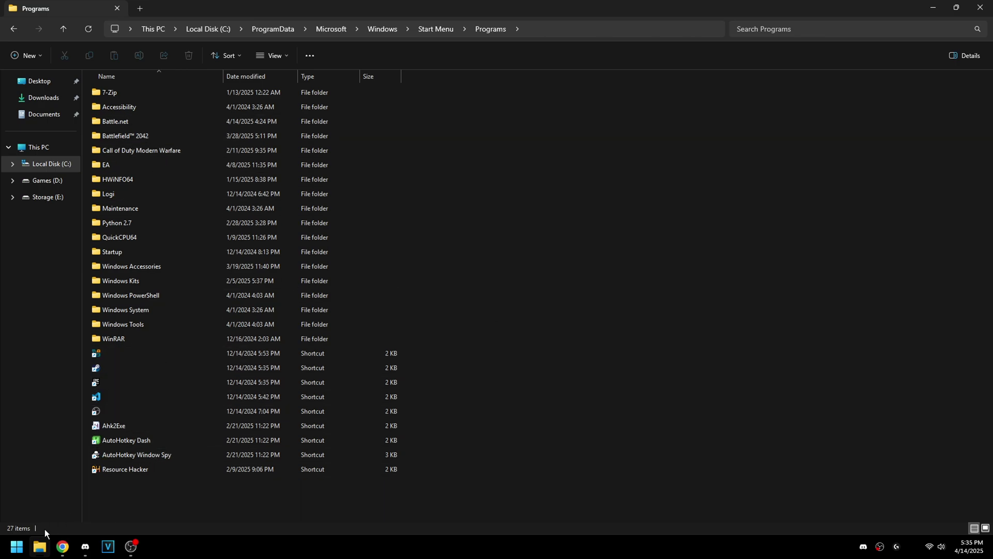
# Find U+FEFF in Character Map, select and copy it, close Character Map, and open Start
pyautogui.click(17, 553)
pyautogui.write('character Map')
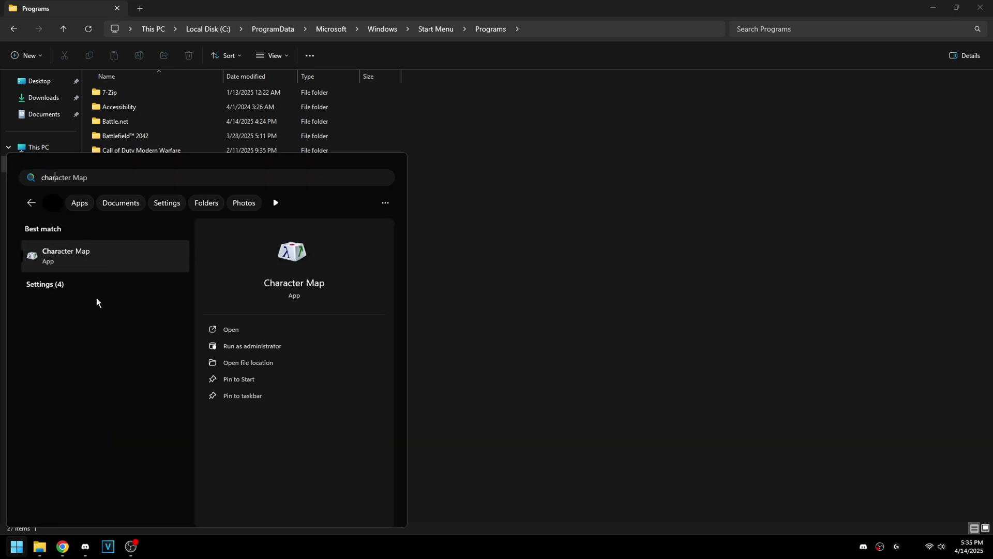
pyautogui.click(135, 264)
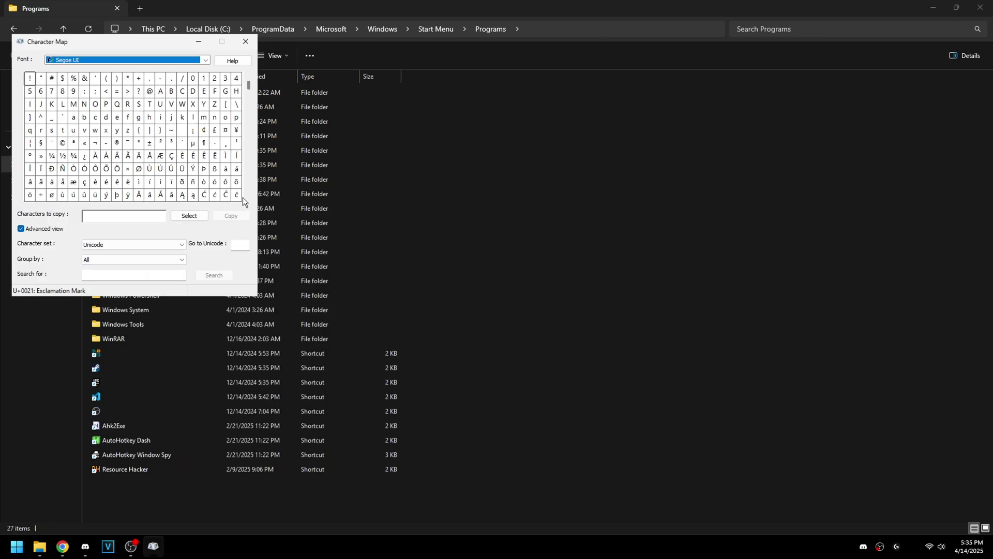
pyautogui.scroll(-2, 250, 86)
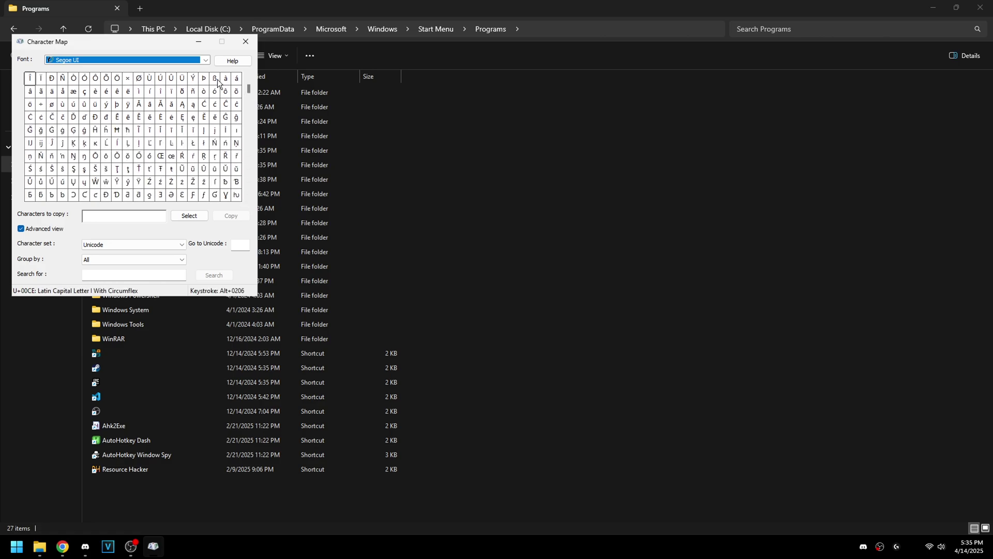
pyautogui.moveTo(250, 87); pyautogui.dragTo(247, 193)
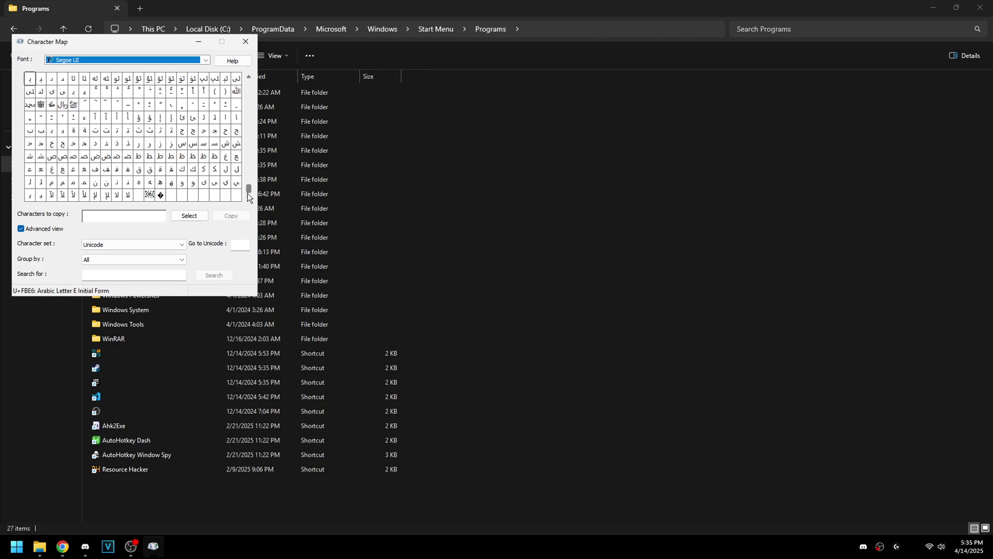
pyautogui.click(139, 196)
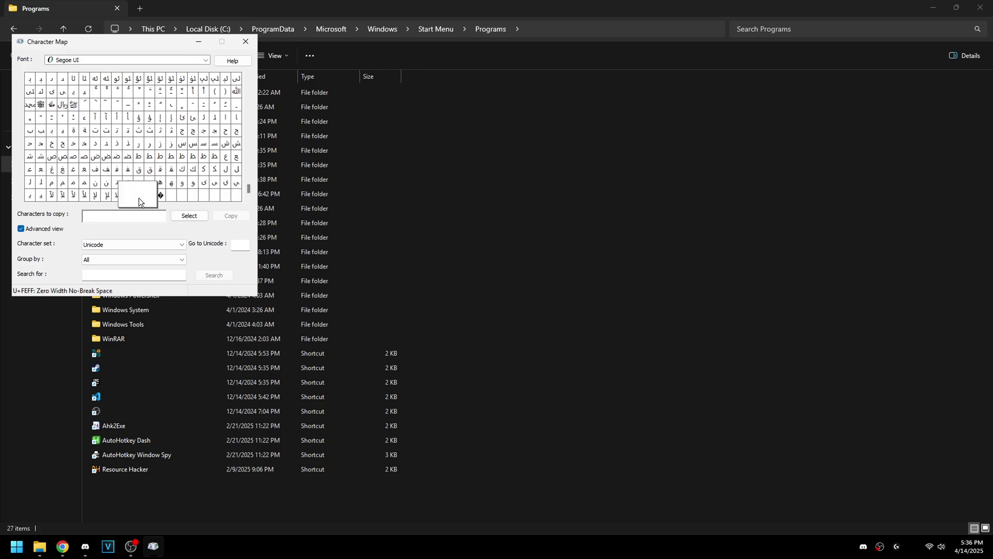
pyautogui.click(183, 218)
pyautogui.click(237, 220)
pyautogui.click(246, 42)
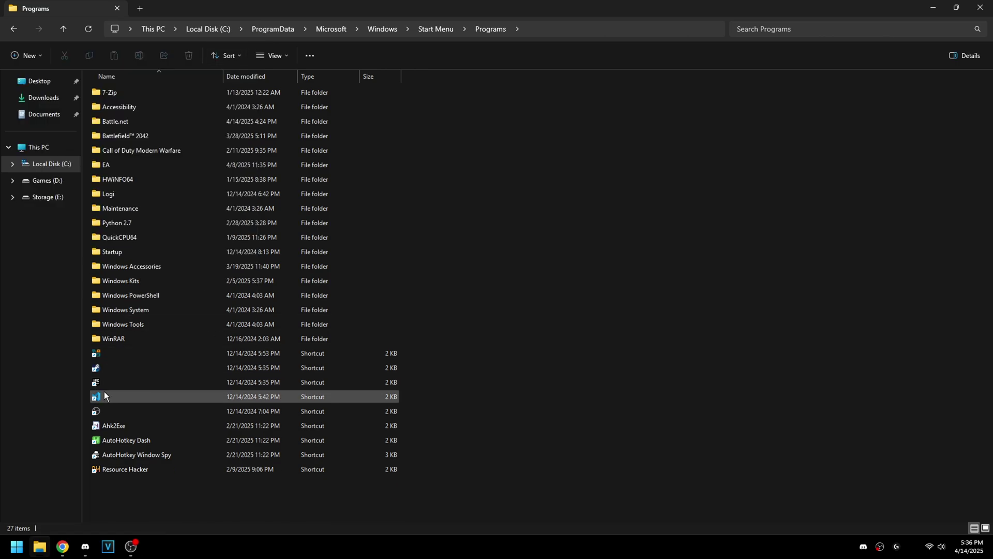
pyautogui.click(18, 546)
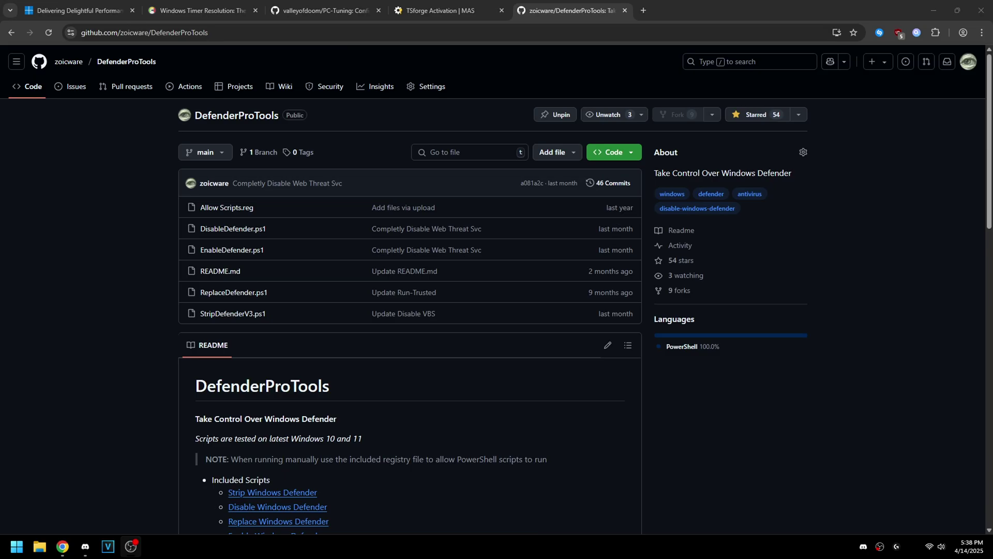
# Bring Chrome with the DefenderProTools GitHub repository page to the front
pyautogui.click(113, 322)
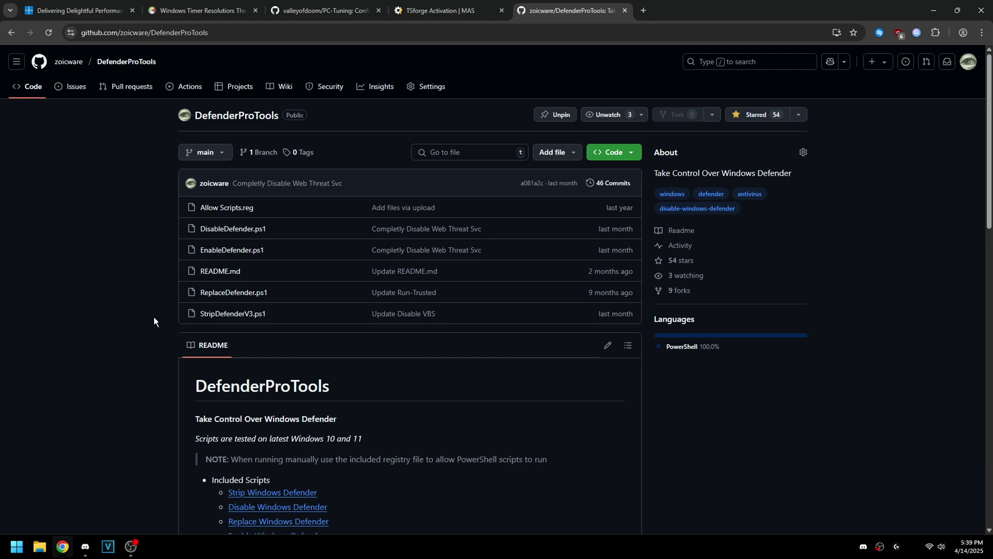
pyautogui.scroll(-6, 153, 318)
pyautogui.scroll(-2, 143, 323)
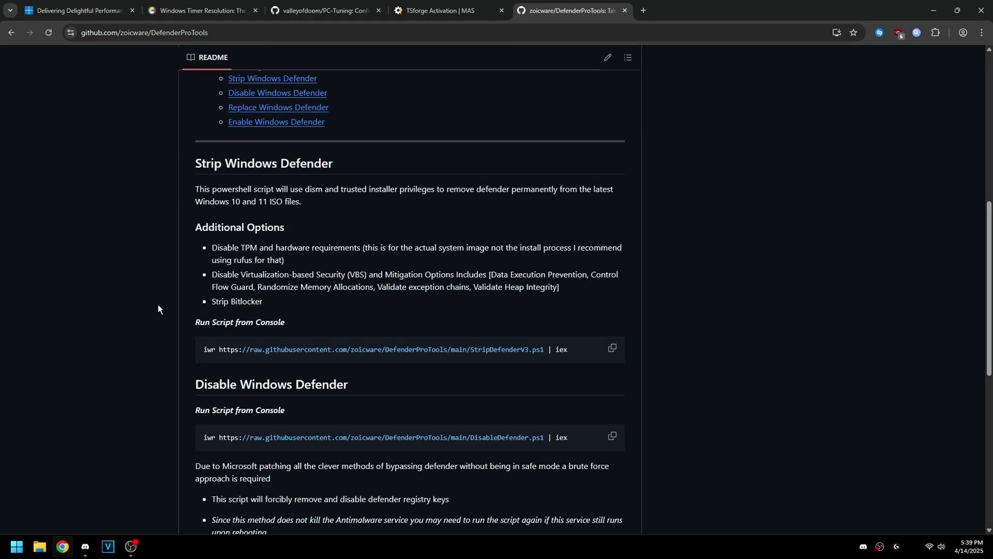
pyautogui.scroll(8, 286, 253)
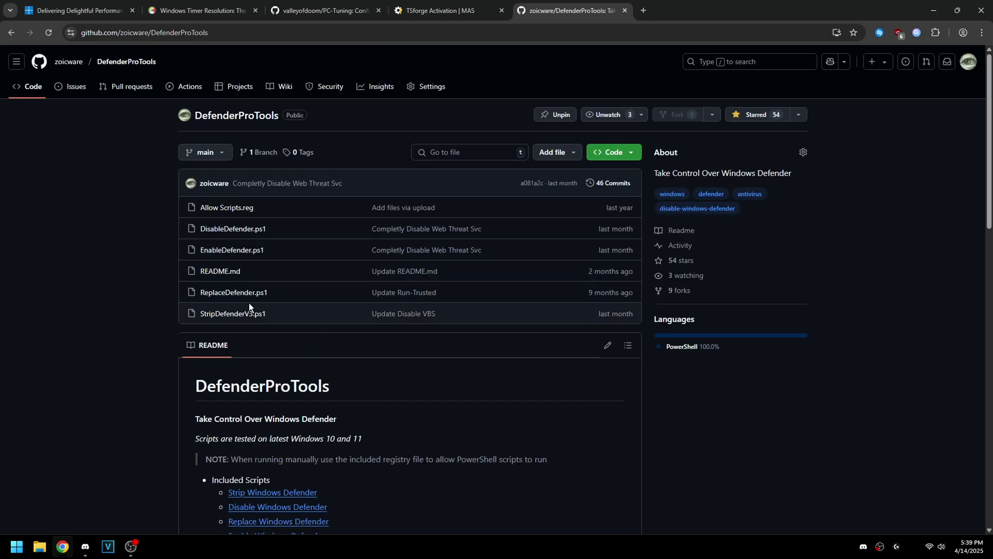
pyautogui.scroll(-5, 143, 360)
pyautogui.scroll(5, 135, 358)
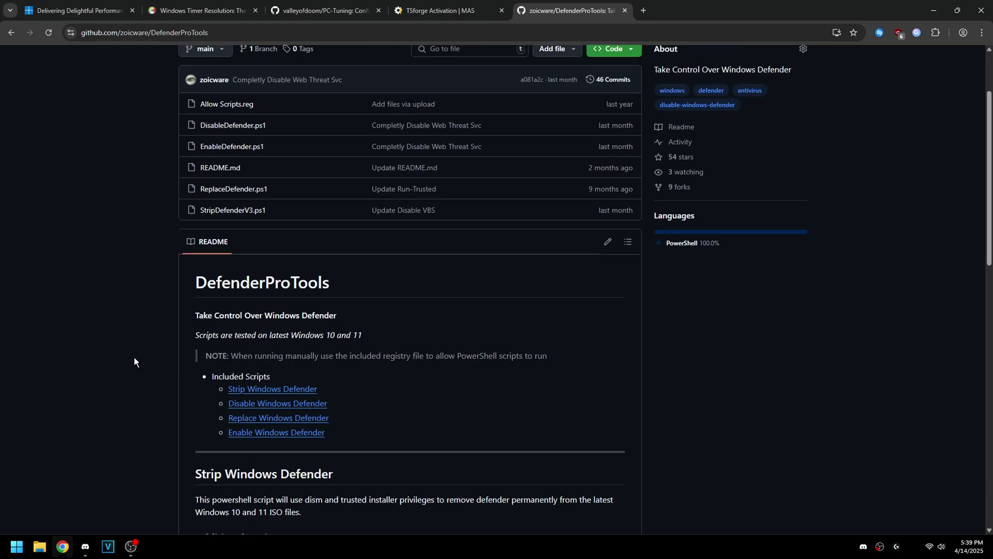